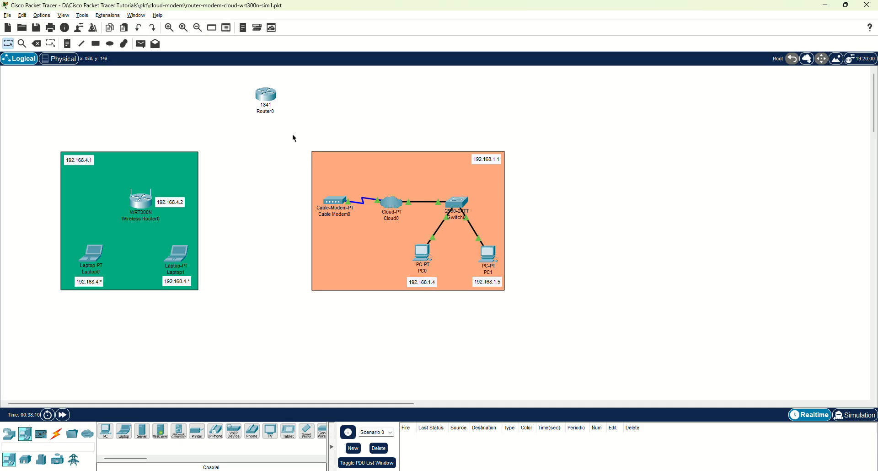
# Inspect the orange cable-modem and green wireless network areas, then move Wireless Router0's WRT300N window aside.
pyautogui.moveTo(292, 134); pyautogui.dragTo(555, 310)
pyautogui.click(555, 310)
pyautogui.moveTo(6, 121); pyautogui.dragTo(218, 315)
pyautogui.click(218, 315)
pyautogui.moveTo(149, 218)
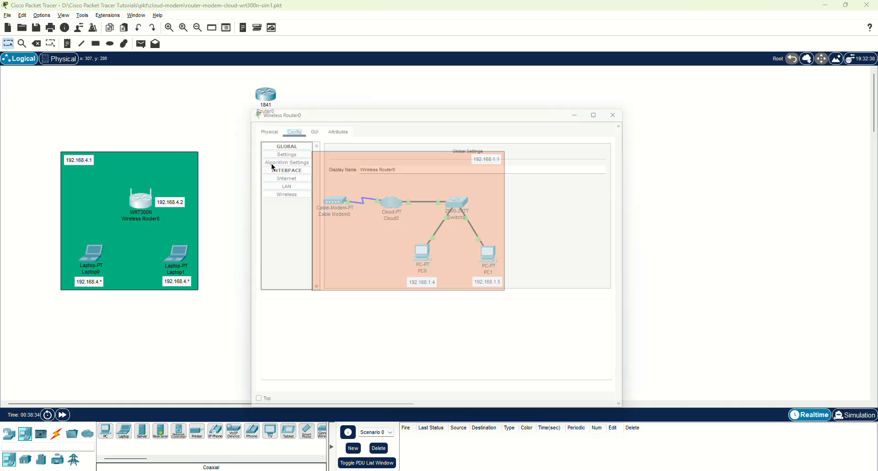
pyautogui.moveTo(330, 102); pyautogui.dragTo(472, 67)
# Show Wireless Router0's GUI page and scroll through its Internet Setup, Network Setup and DHCP settings.
pyautogui.click(407, 85)
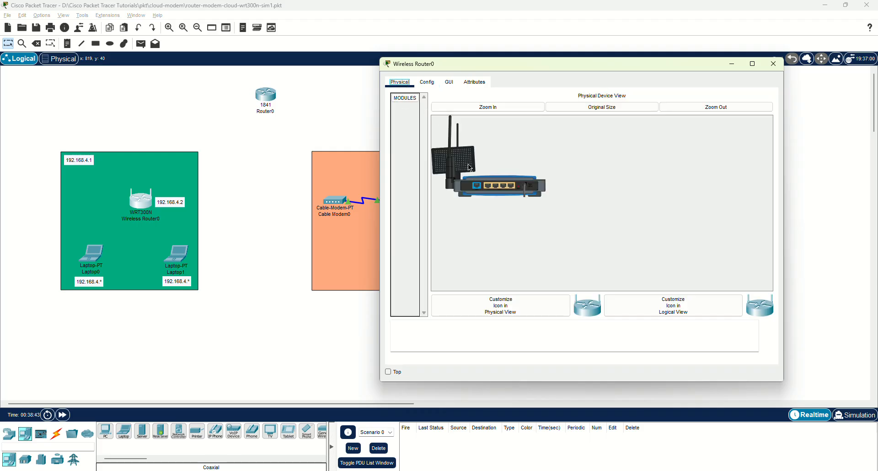
pyautogui.click(433, 84)
pyautogui.click(449, 83)
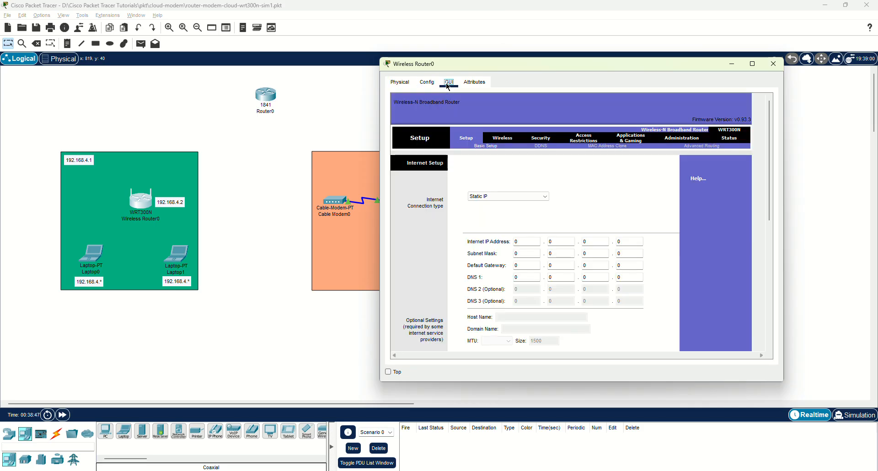
pyautogui.moveTo(454, 62); pyautogui.dragTo(426, 38)
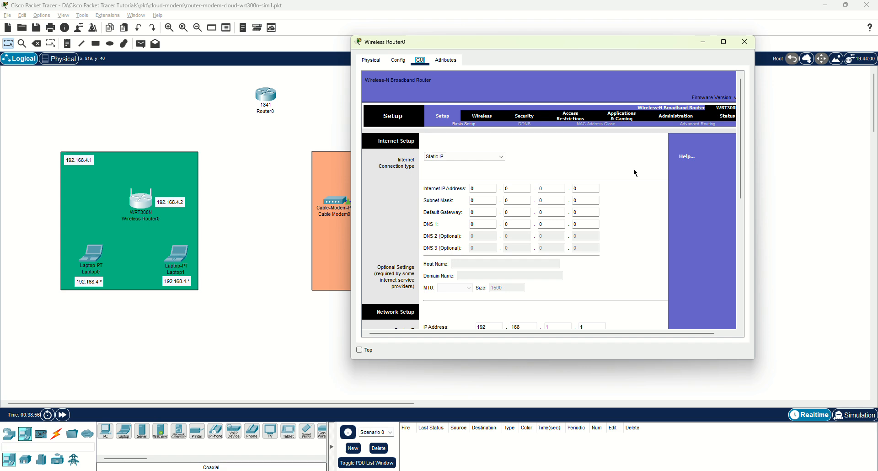
pyautogui.scroll(-1, 644, 176)
pyautogui.scroll(-4, 643, 175)
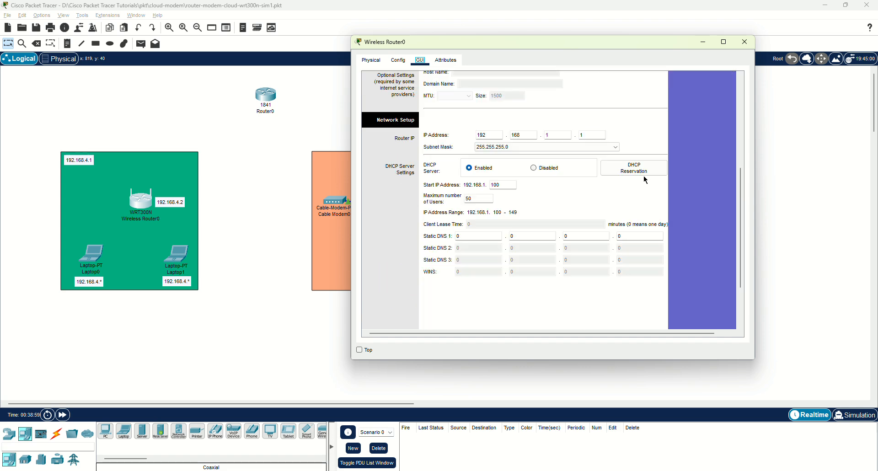
pyautogui.scroll(3, 644, 176)
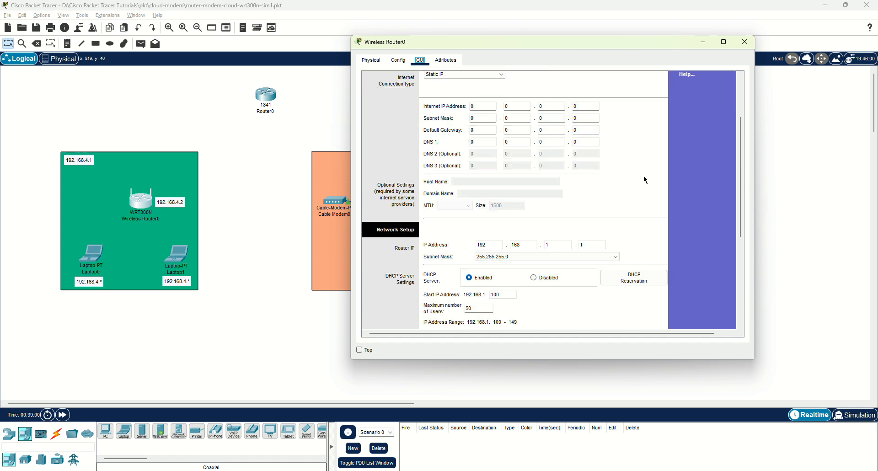
pyautogui.scroll(2, 643, 175)
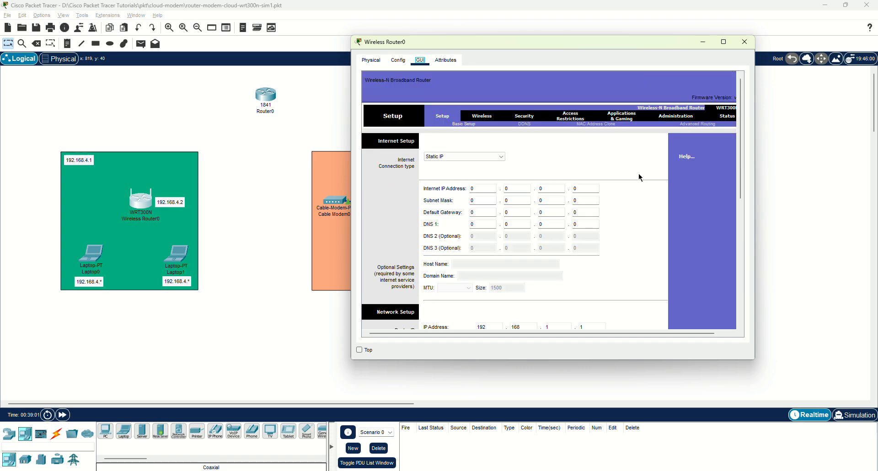
# Set Wireless Router0's Internet connection to Static with default gateway 192.168.4.1.
pyautogui.click(405, 64)
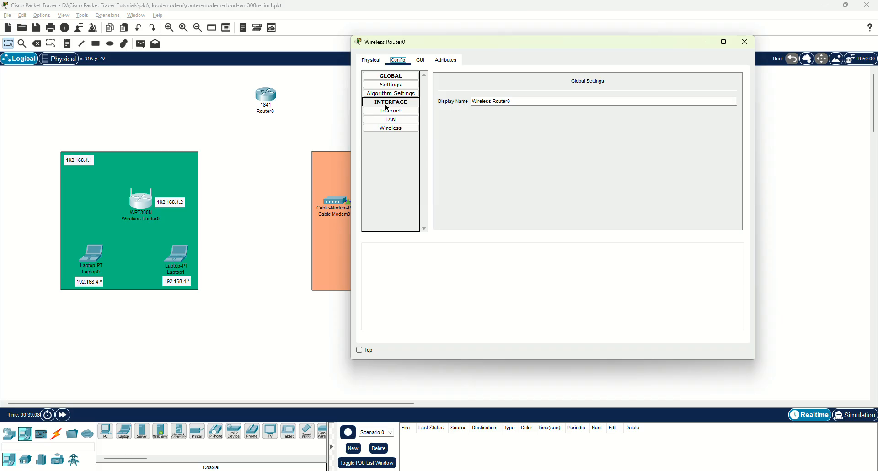
pyautogui.click(389, 86)
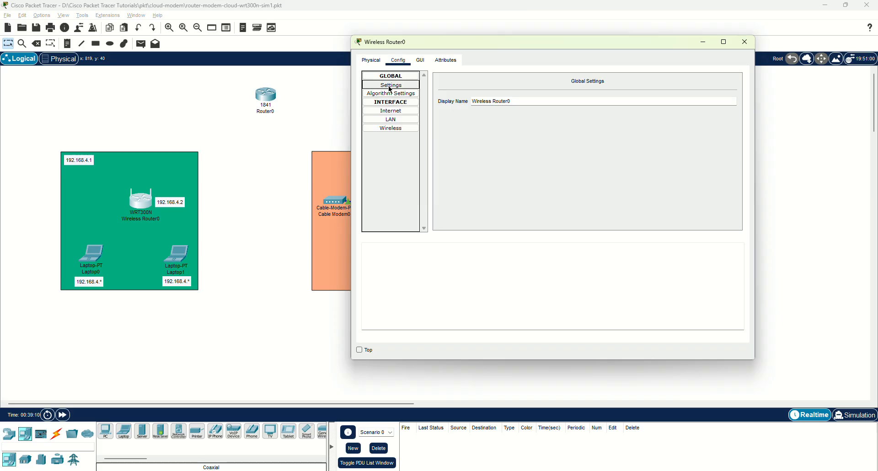
pyautogui.click(390, 111)
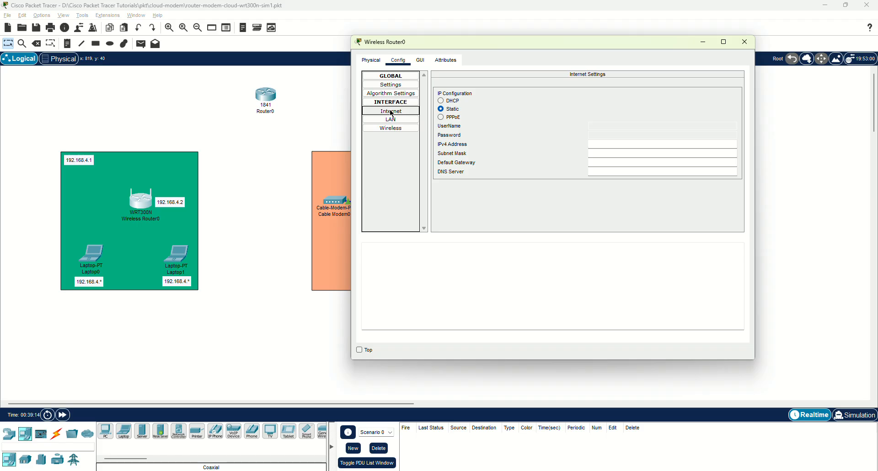
pyautogui.click(389, 119)
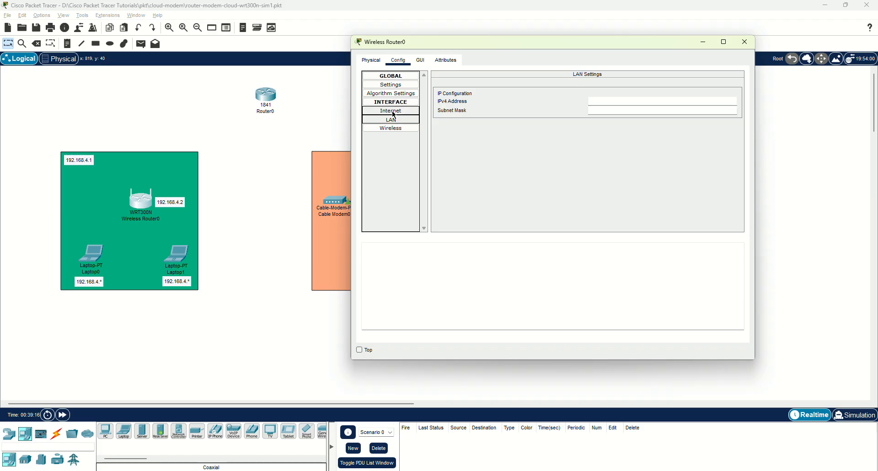
pyautogui.click(391, 111)
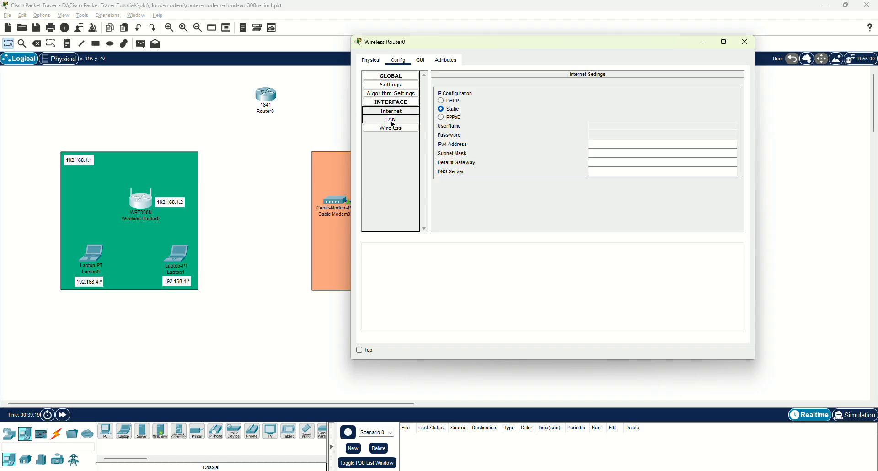
pyautogui.click(445, 99)
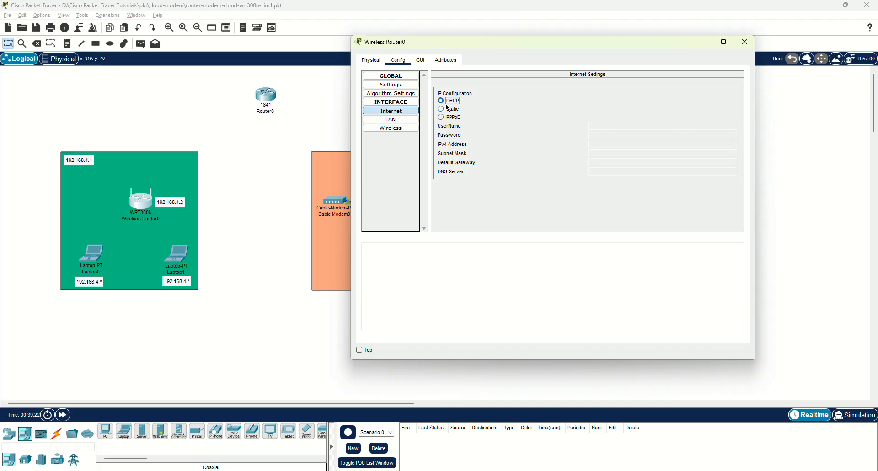
pyautogui.click(451, 110)
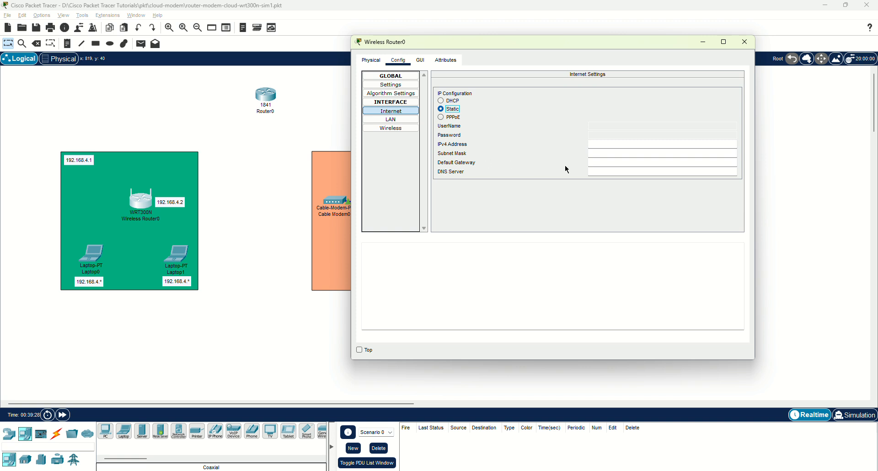
pyautogui.click(599, 163)
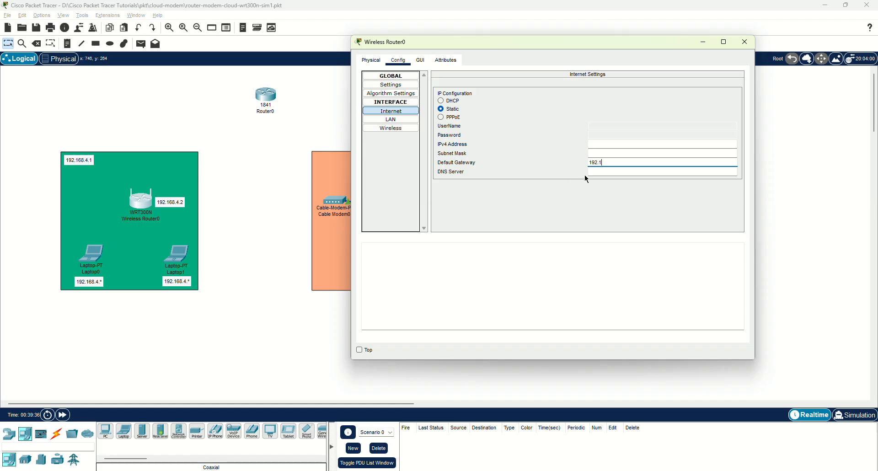
pyautogui.write('4.1')
# Give the router's LAN IPv4 address 192.168.4.2, letting mask 255.255.255.0 fill in.
pyautogui.click(397, 120)
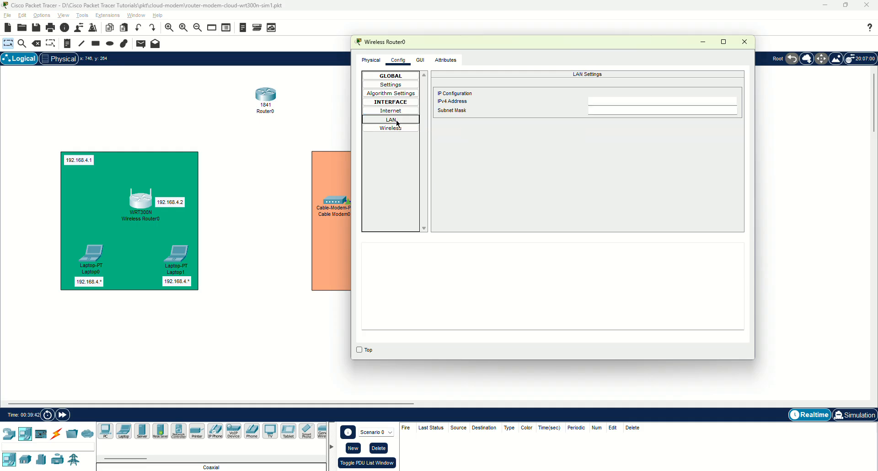
pyautogui.click(625, 102)
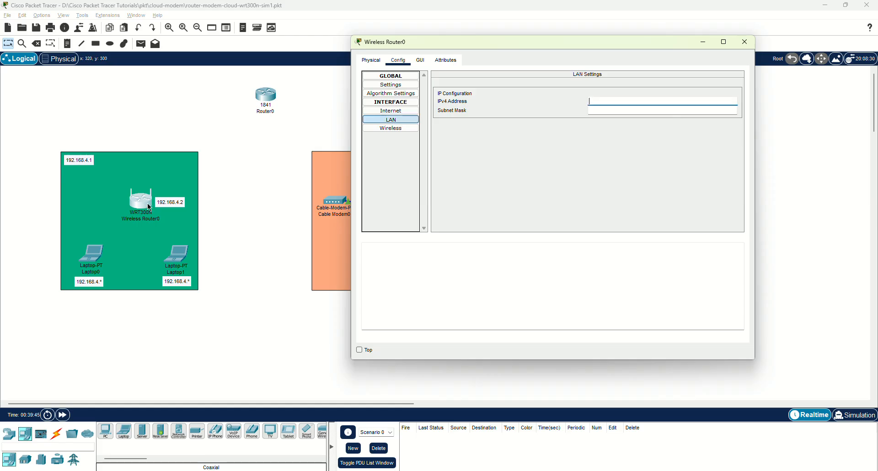
pyautogui.write('192.168.')
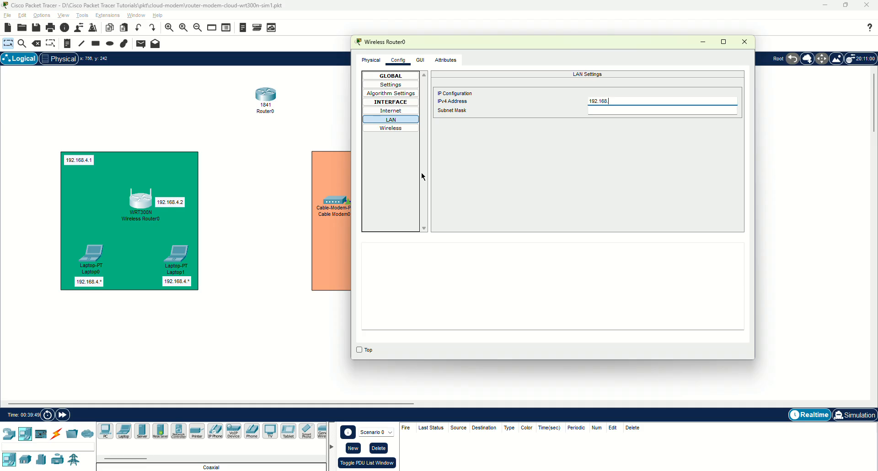
pyautogui.write('4.2')
pyautogui.press('Return')
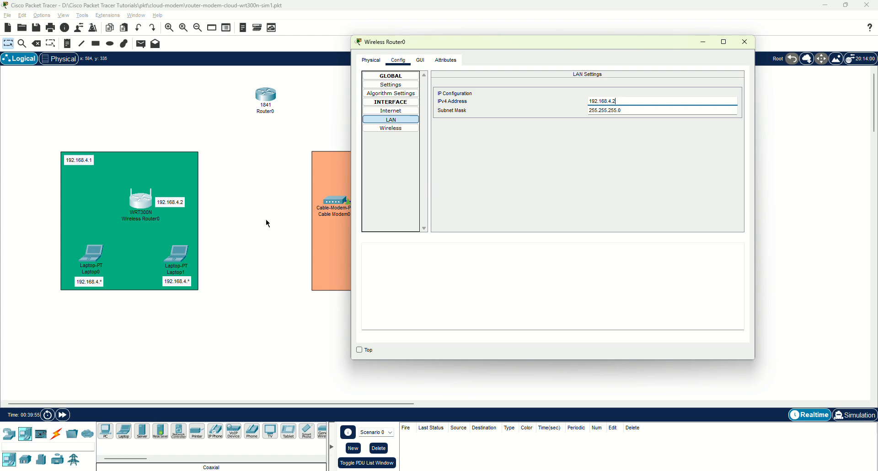
# Confirm gateway 192.168.4.1 and LAN address 192.168.4.2 in the GUI and Config views, then close Wireless Router0's window.
pyautogui.click(421, 62)
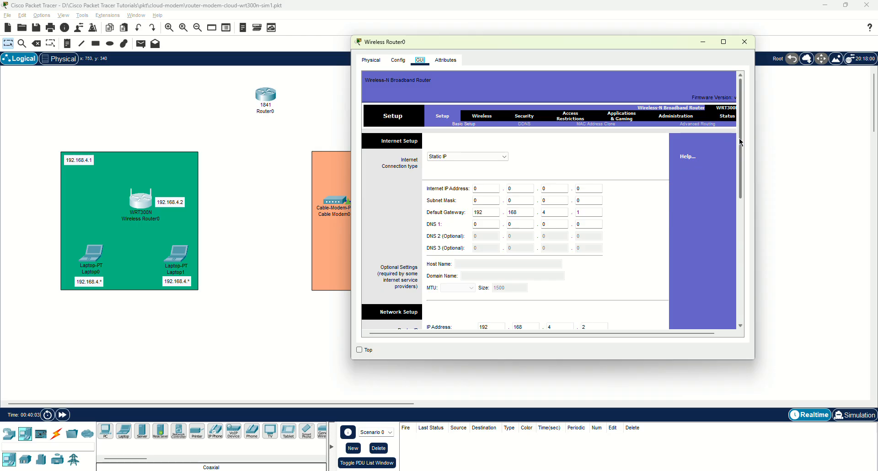
pyautogui.moveTo(739, 138)
pyautogui.mouseDown()
pyautogui.moveTo(748, 251)
pyautogui.moveTo(750, 125)
pyautogui.mouseUp()
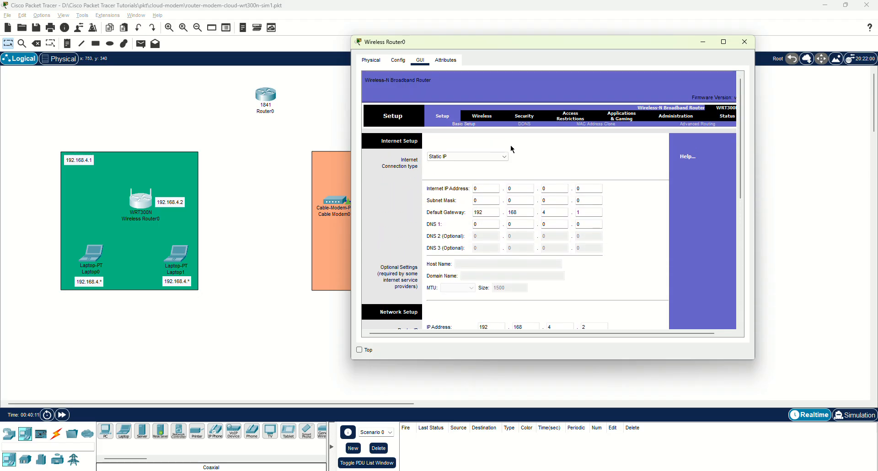
pyautogui.click(398, 60)
pyautogui.click(389, 111)
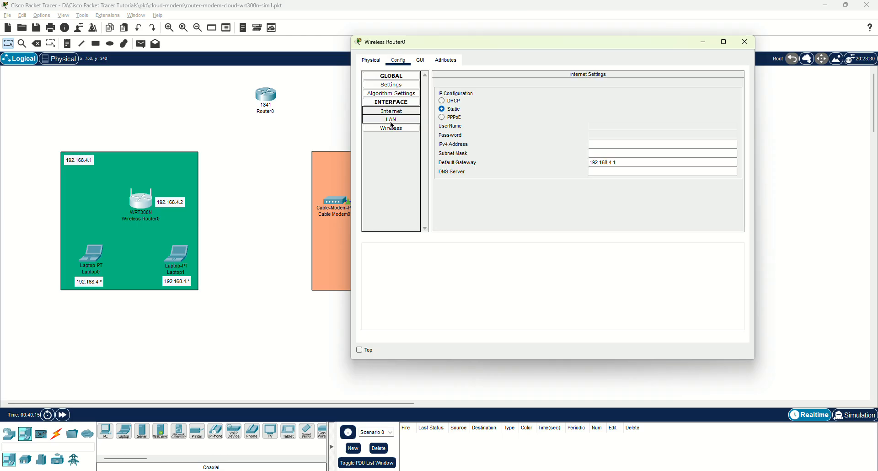
pyautogui.click(392, 120)
pyautogui.click(391, 110)
pyautogui.click(391, 120)
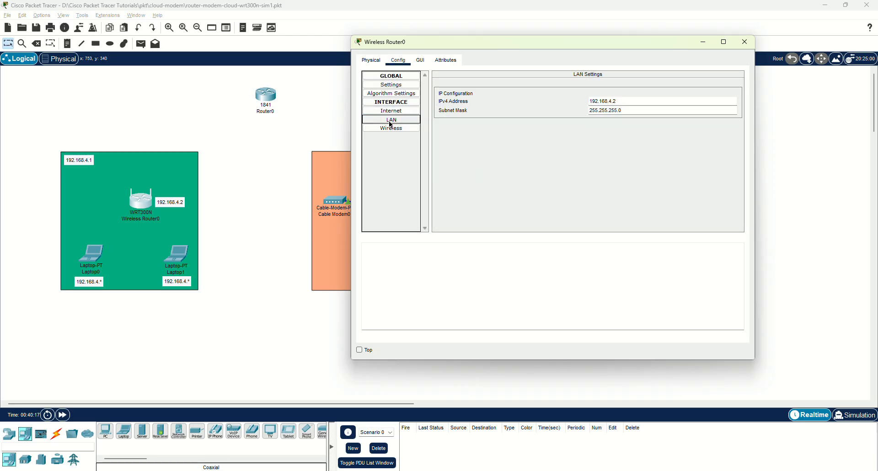
pyautogui.click(741, 46)
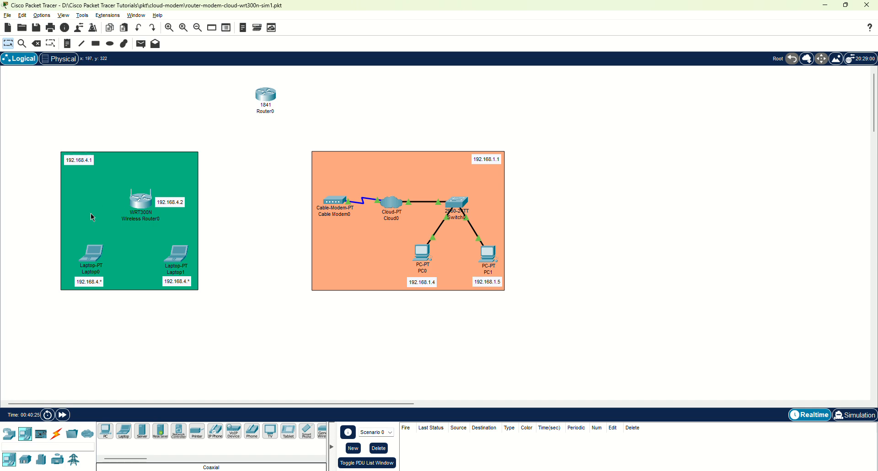
# Replace Laptop0's existing network module with the WPC300N wireless module.
pyautogui.click(94, 258)
pyautogui.moveTo(437, 105); pyautogui.dragTo(639, 73)
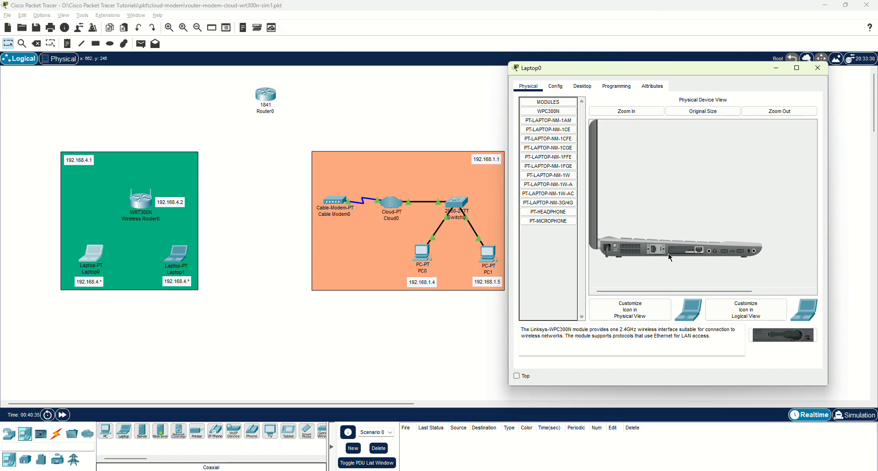
pyautogui.moveTo(693, 253); pyautogui.dragTo(554, 249)
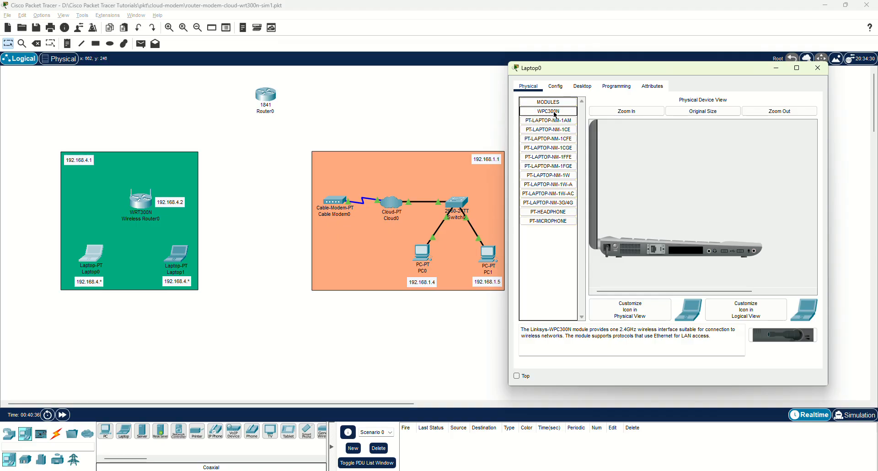
pyautogui.moveTo(553, 111); pyautogui.dragTo(681, 256)
pyautogui.click(818, 68)
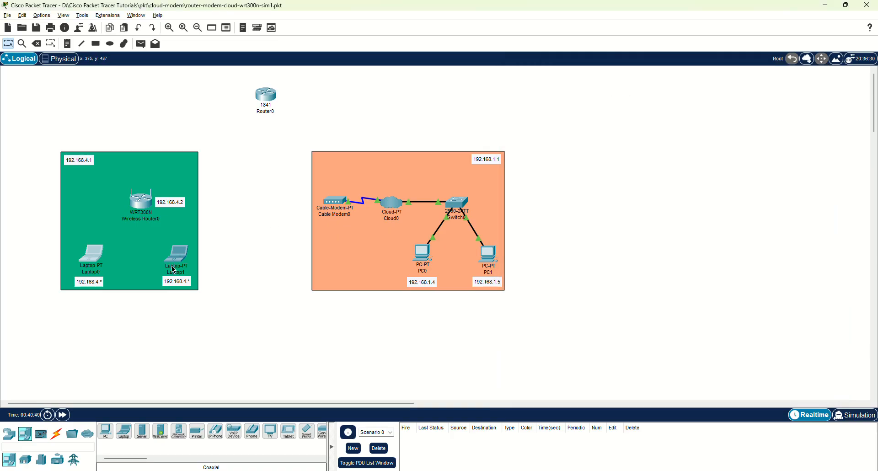
# Install the WPC300N wireless module in Laptop1.
pyautogui.click(176, 254)
pyautogui.moveTo(355, 108); pyautogui.dragTo(566, 67)
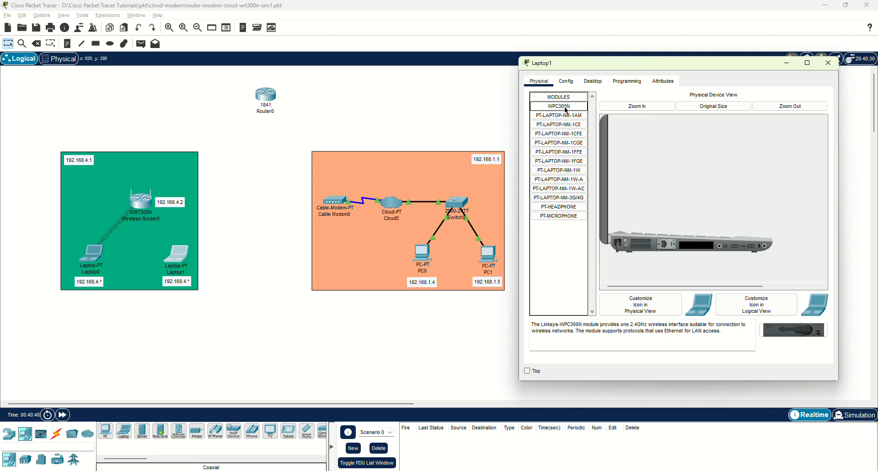
pyautogui.moveTo(558, 106); pyautogui.dragTo(699, 242)
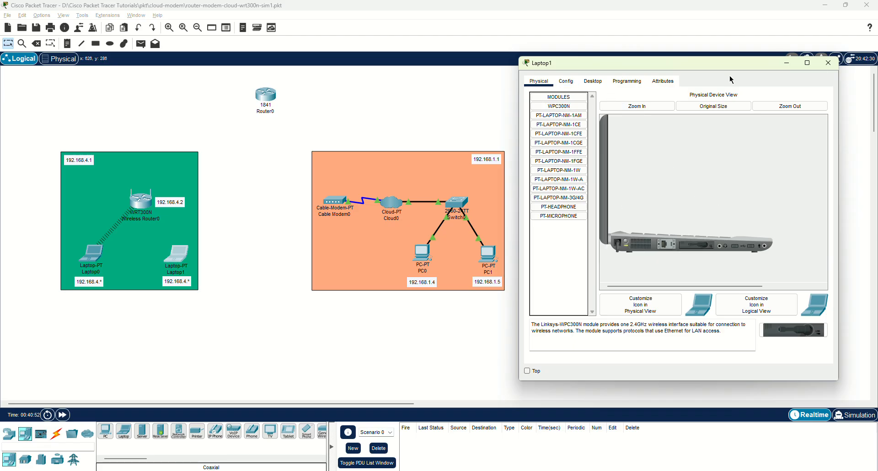
pyautogui.click(839, 66)
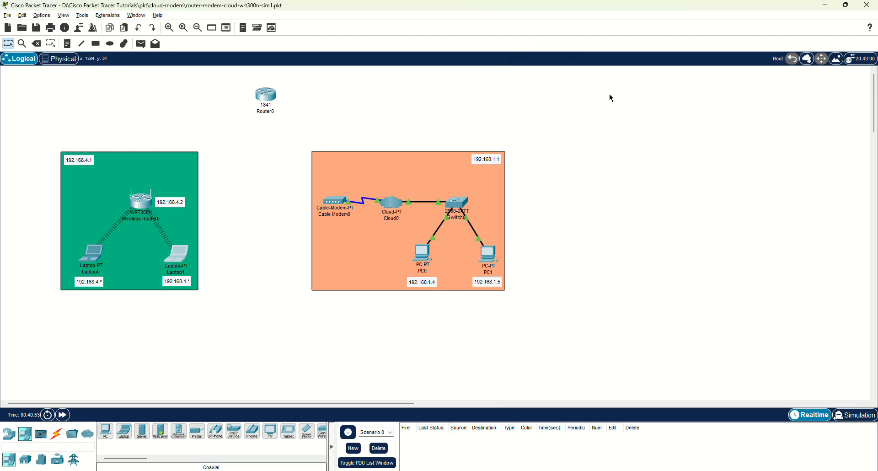
pyautogui.click(92, 254)
# Renew Laptop0's DHCP address from the wireless router, obtaining 192.168.4.104.
pyautogui.moveTo(344, 101); pyautogui.dragTo(549, 61)
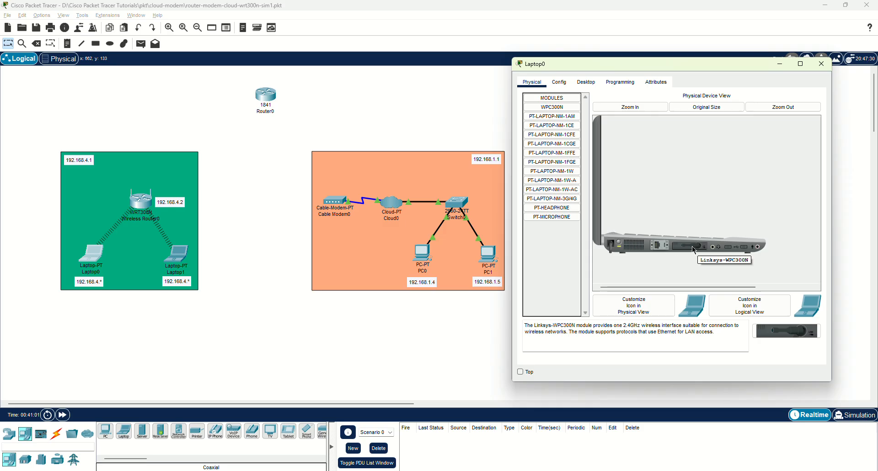
pyautogui.click(562, 85)
pyautogui.click(583, 84)
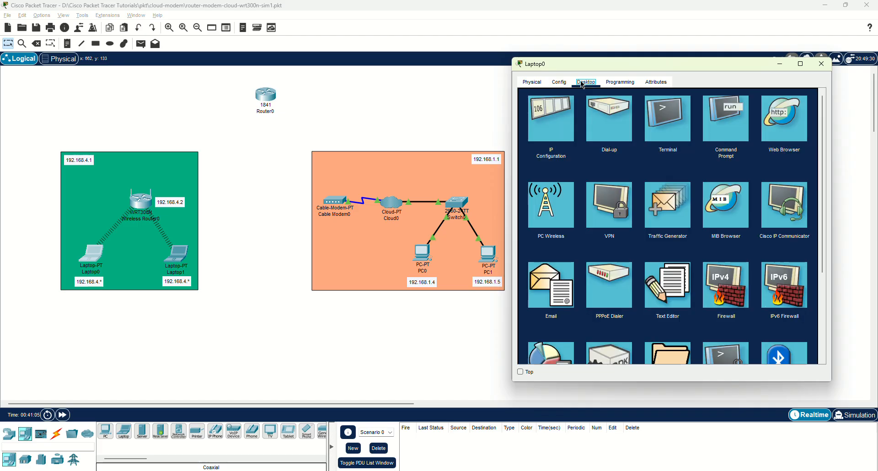
pyautogui.click(559, 118)
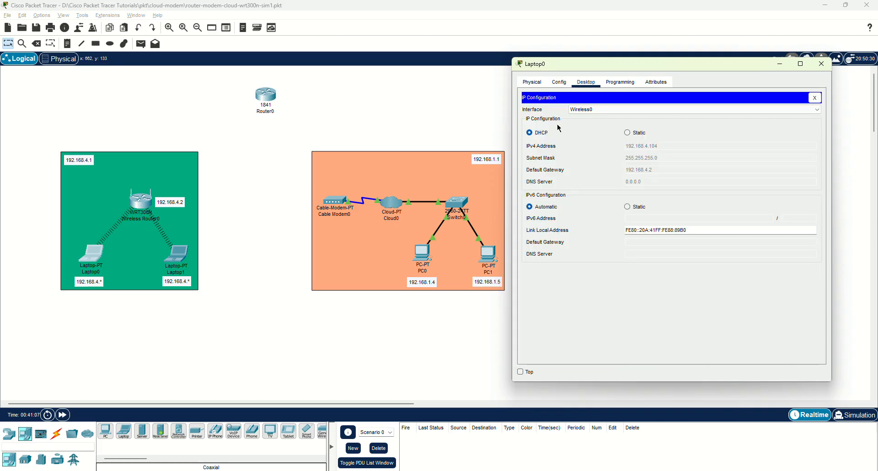
pyautogui.click(630, 133)
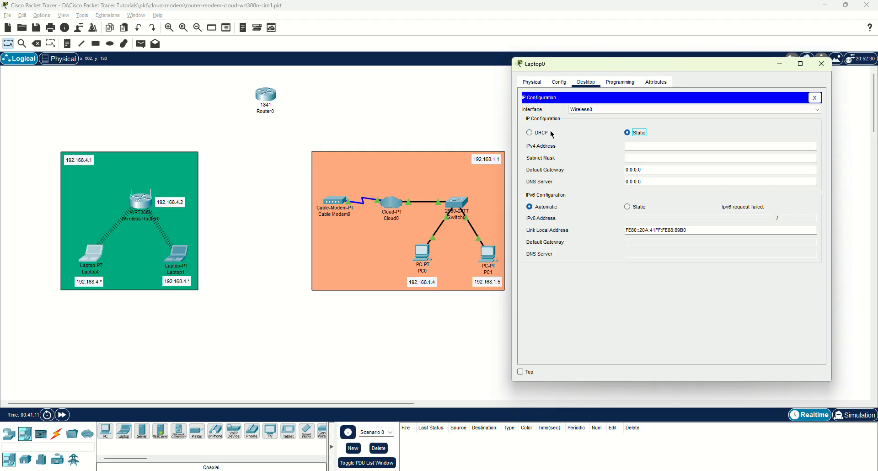
pyautogui.click(540, 133)
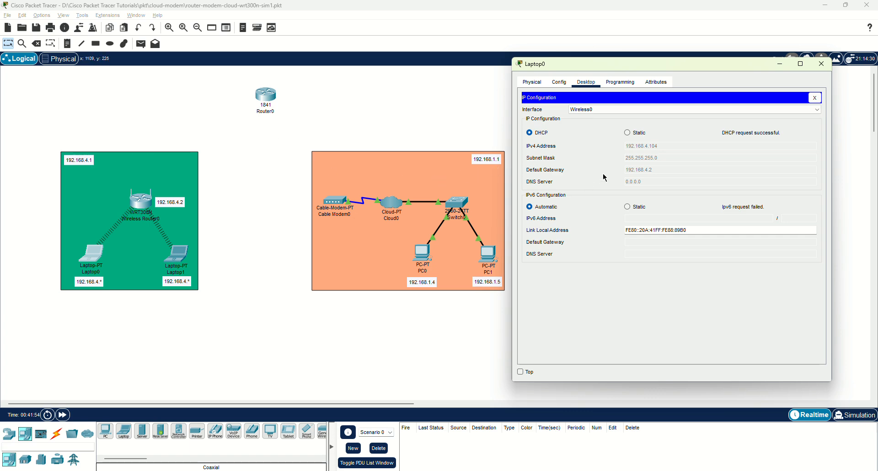
pyautogui.click(814, 98)
pyautogui.click(821, 65)
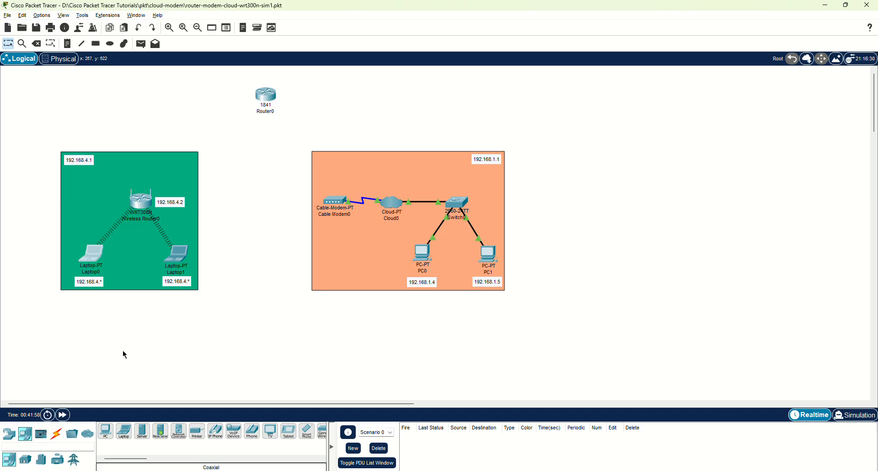
# Renew Laptop1's DHCP address to 192.168.4.103 and place Router0 between the two networks.
pyautogui.click(186, 264)
pyautogui.click(184, 258)
pyautogui.moveTo(386, 104); pyautogui.dragTo(597, 68)
pyautogui.click(591, 87)
pyautogui.click(557, 121)
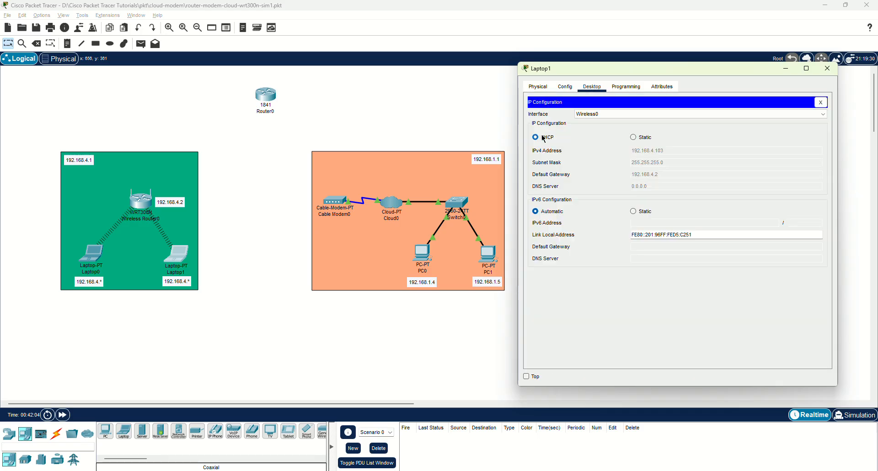
pyautogui.click(642, 139)
pyautogui.click(544, 138)
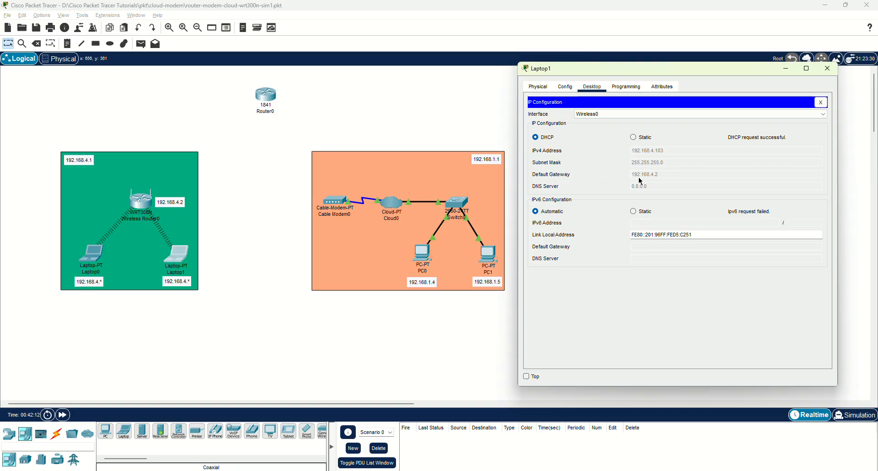
pyautogui.click(559, 90)
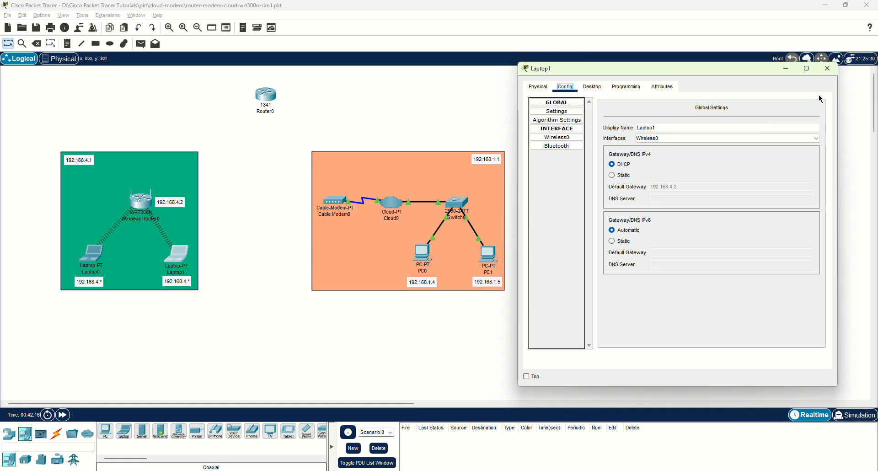
pyautogui.click(827, 68)
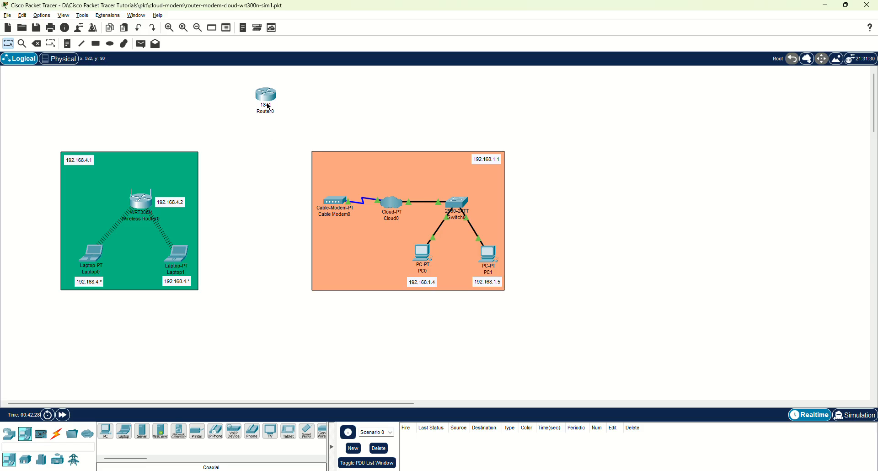
pyautogui.moveTo(266, 95); pyautogui.dragTo(269, 103)
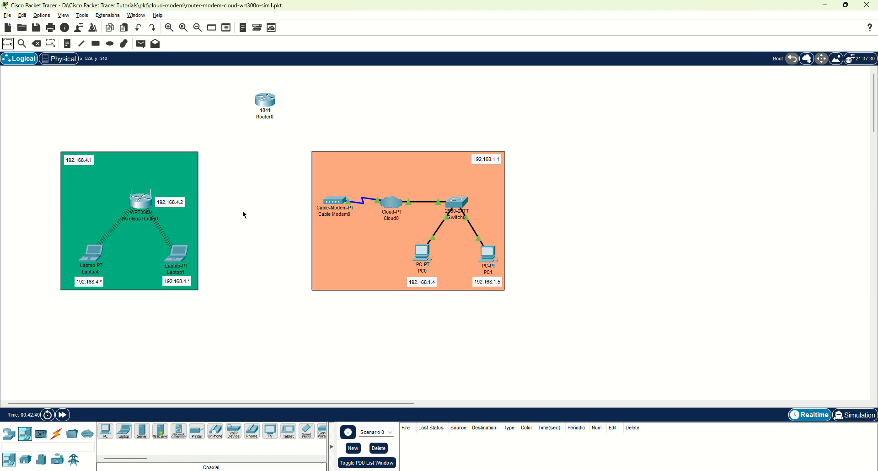
# Connect the WRT300N's Ethernet 1 to Router0 FastEthernet0/0 using a copper straight-through cable.
pyautogui.click(55, 439)
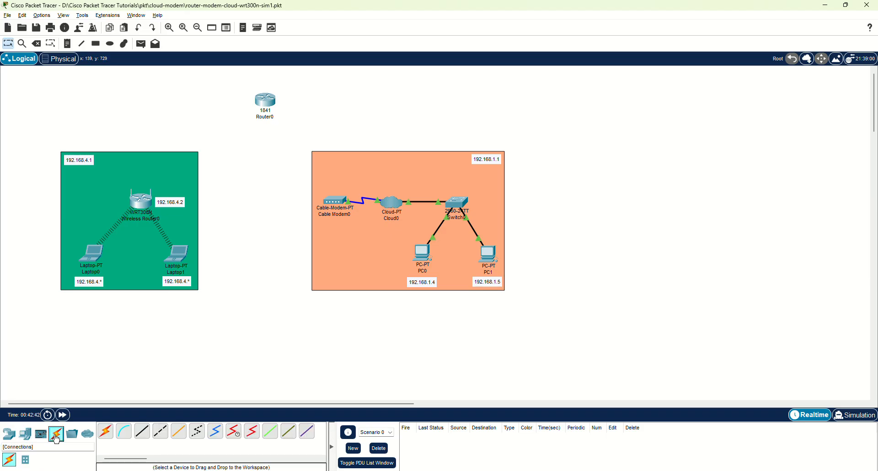
pyautogui.click(149, 440)
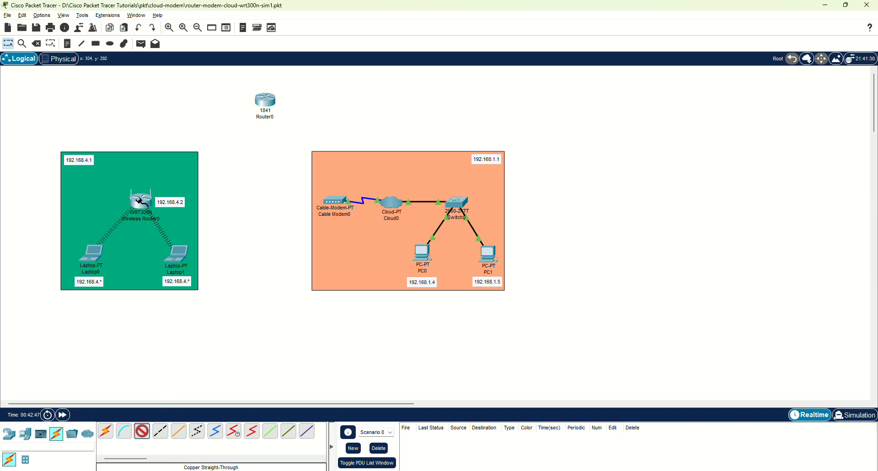
pyautogui.click(143, 202)
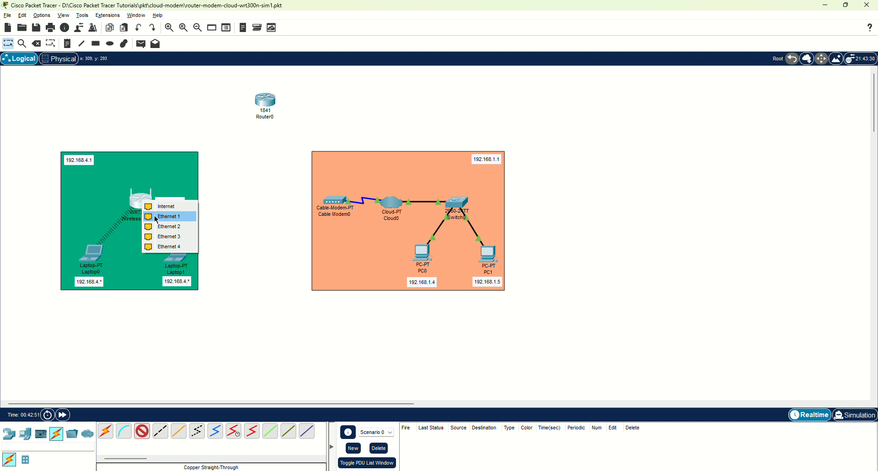
pyautogui.click(157, 217)
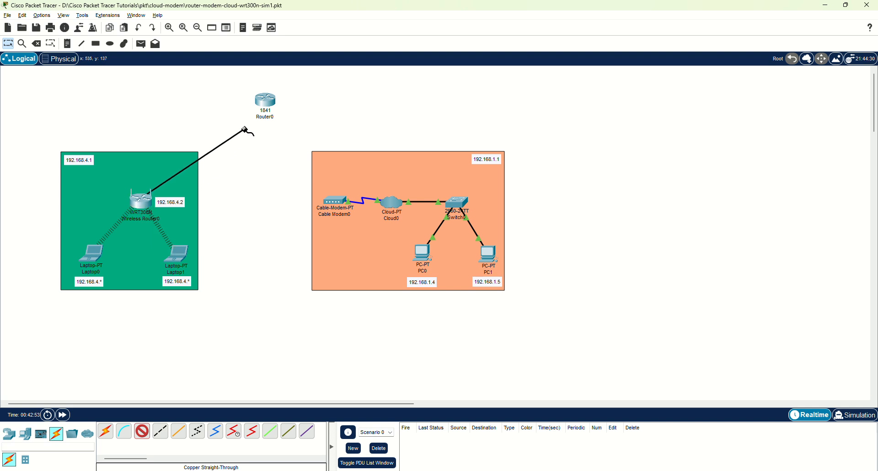
pyautogui.click(263, 100)
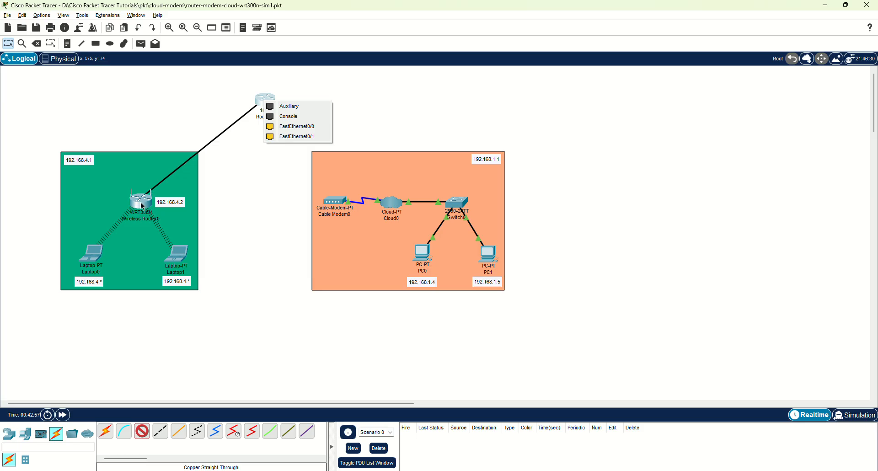
pyautogui.click(315, 130)
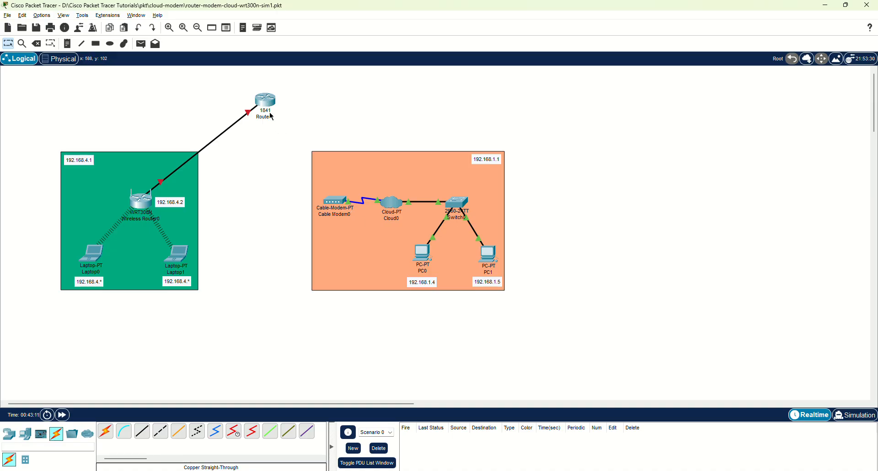
# Run a copper straight-through cable from Cable Modem0 Port 1 to Router0 FastEthernet0/1.
pyautogui.click(142, 431)
pyautogui.click(334, 199)
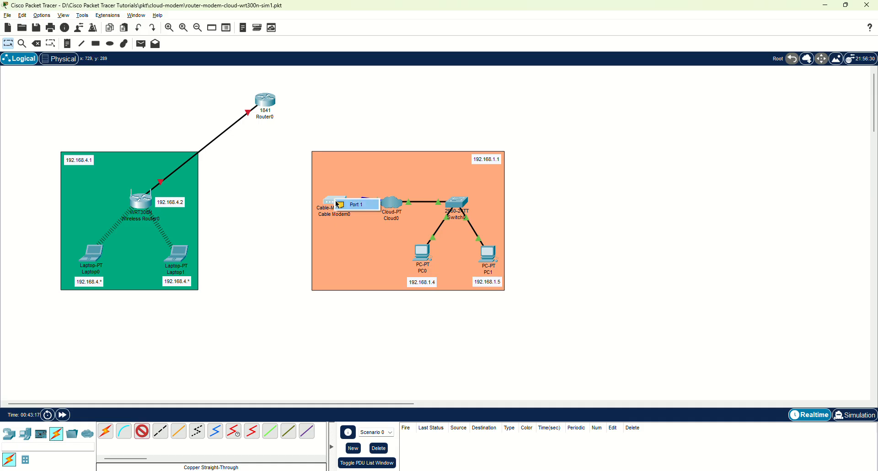
pyautogui.click(351, 209)
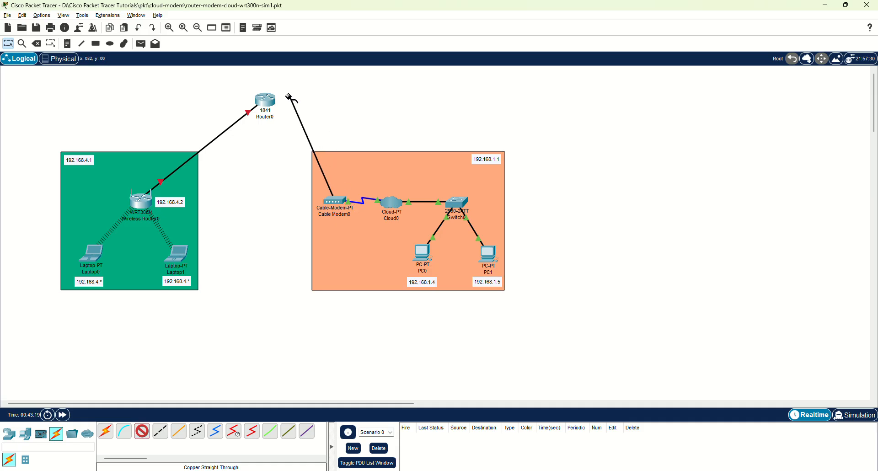
pyautogui.click(268, 101)
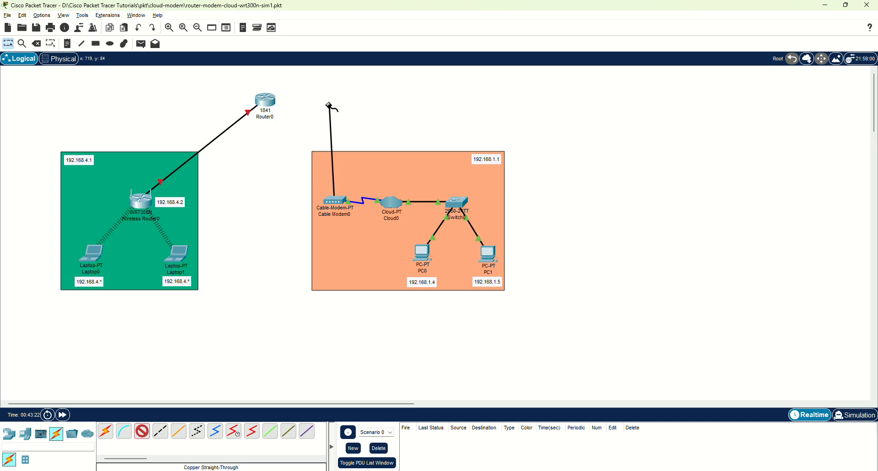
pyautogui.click(269, 100)
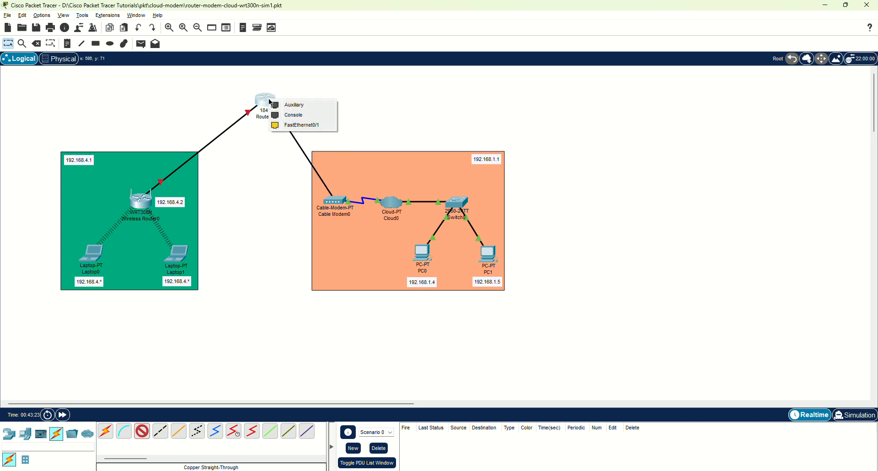
pyautogui.click(318, 127)
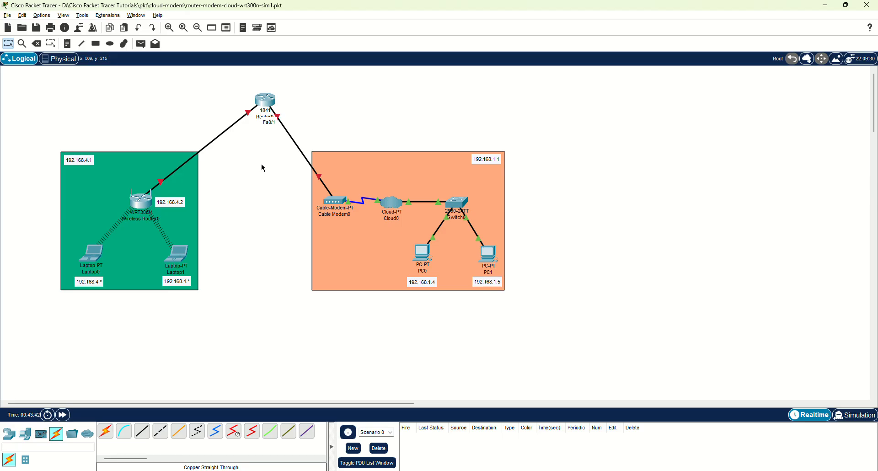
# Open Router0's settings window and view its physical device image.
pyautogui.click(266, 106)
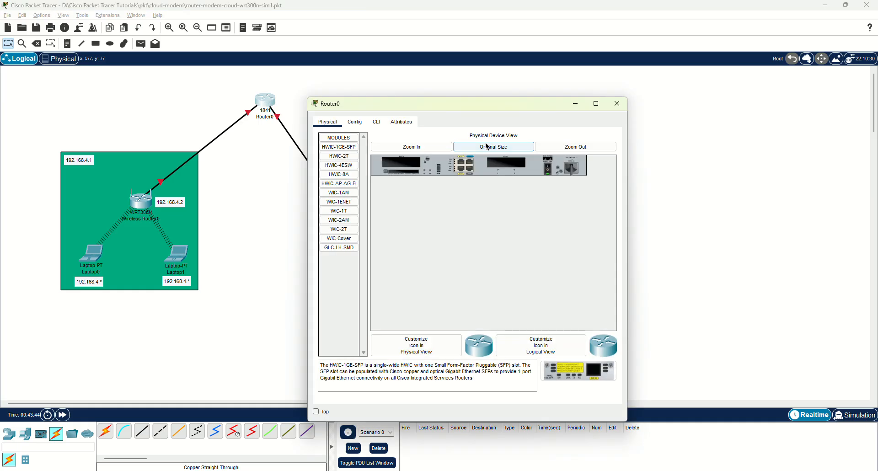
pyautogui.moveTo(476, 98); pyautogui.dragTo(671, 79)
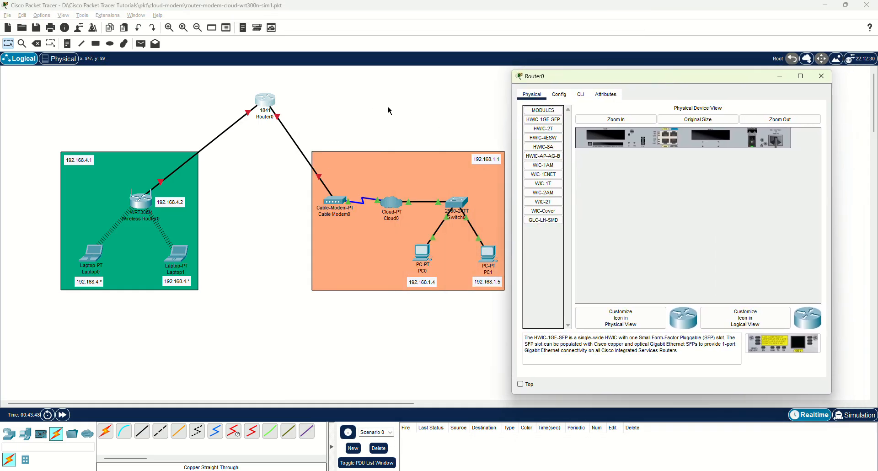
pyautogui.moveTo(556, 77); pyautogui.dragTo(555, 70)
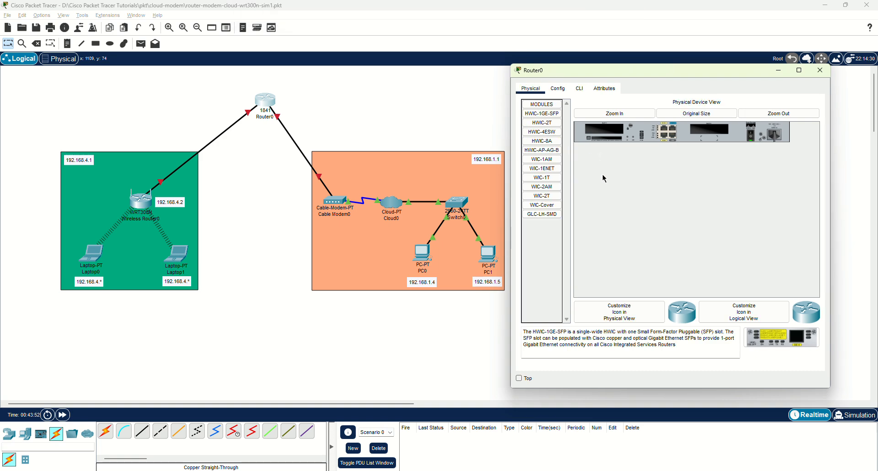
pyautogui.click(613, 114)
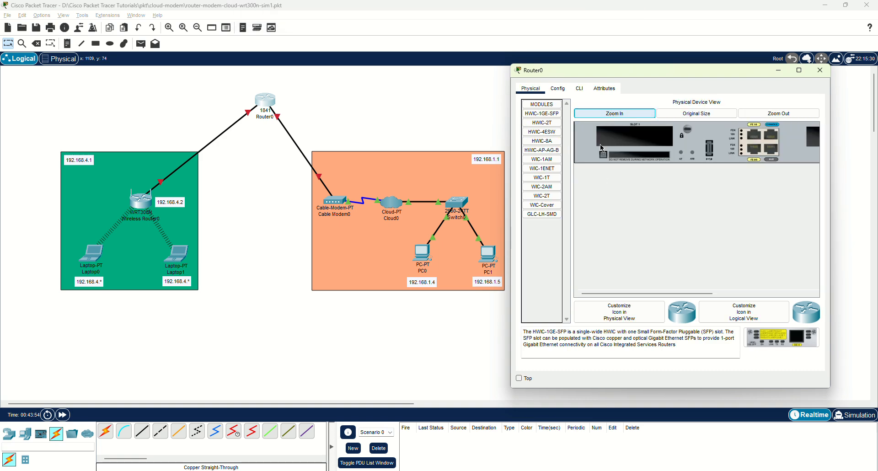
pyautogui.moveTo(622, 296); pyautogui.dragTo(602, 284)
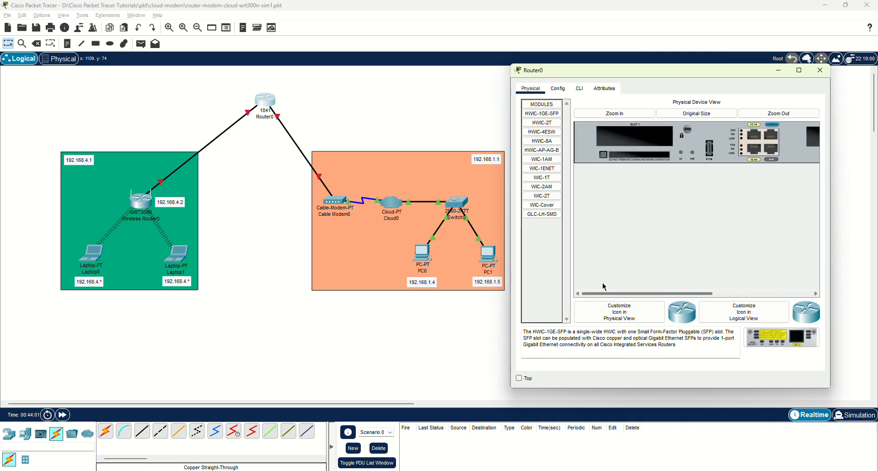
# Browse Router0's Config and CLI views, ending on the FastEthernet0/0 interface page.
pyautogui.click(561, 90)
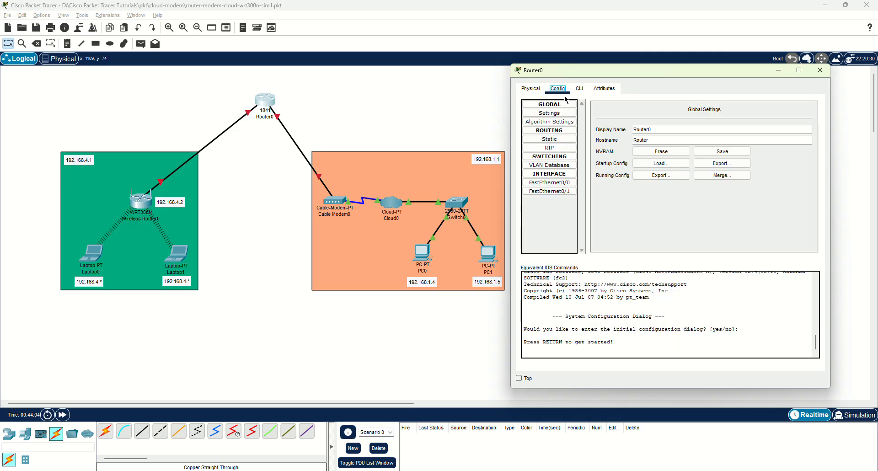
pyautogui.click(577, 91)
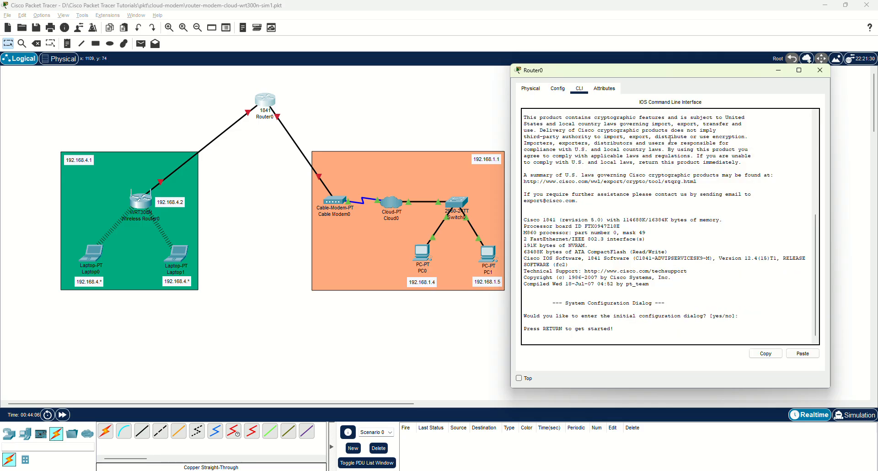
pyautogui.click(558, 88)
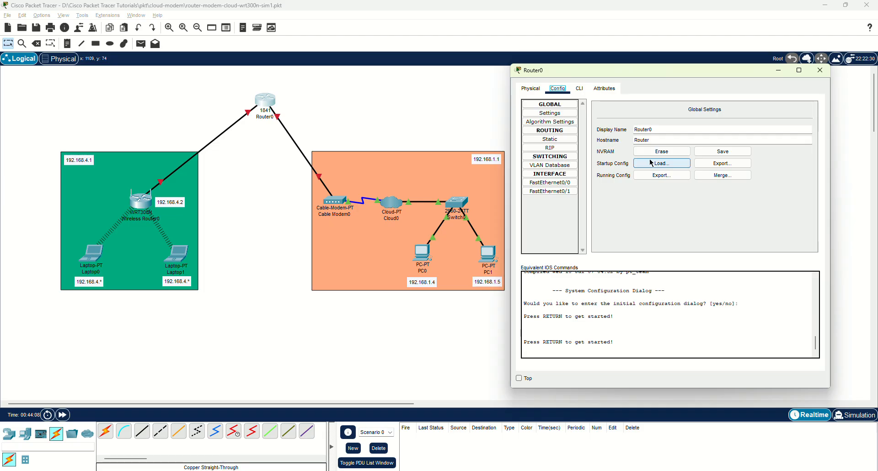
pyautogui.moveTo(604, 71); pyautogui.dragTo(622, 54)
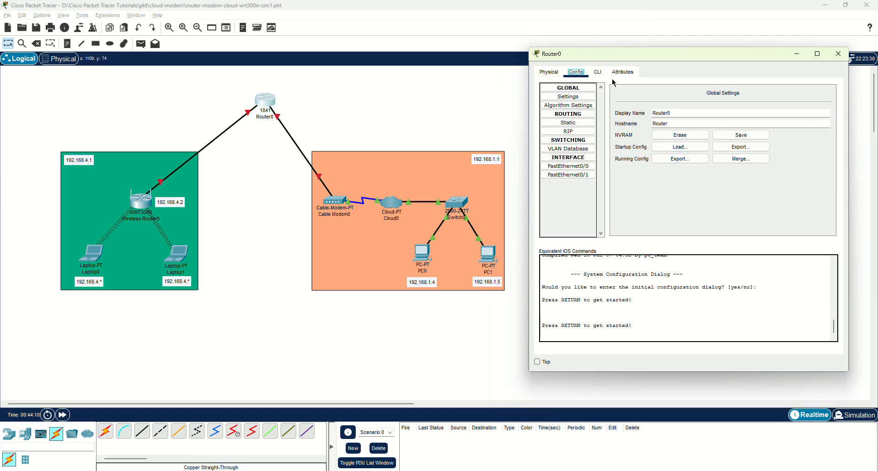
pyautogui.click(561, 98)
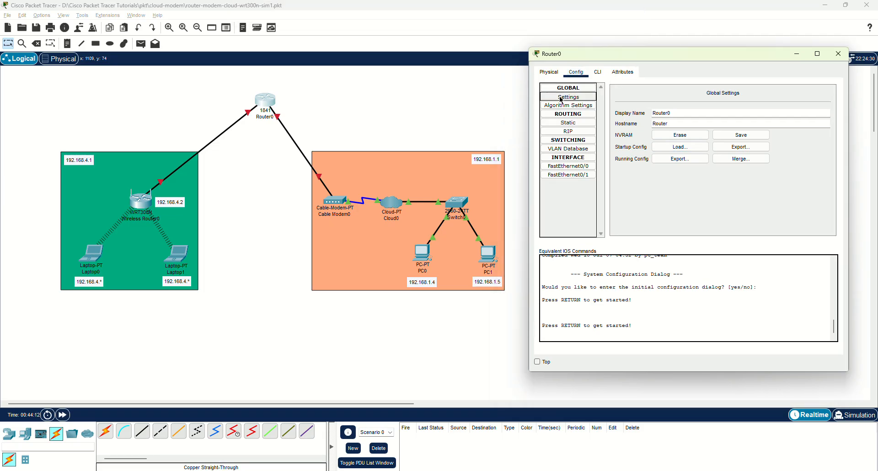
pyautogui.click(568, 123)
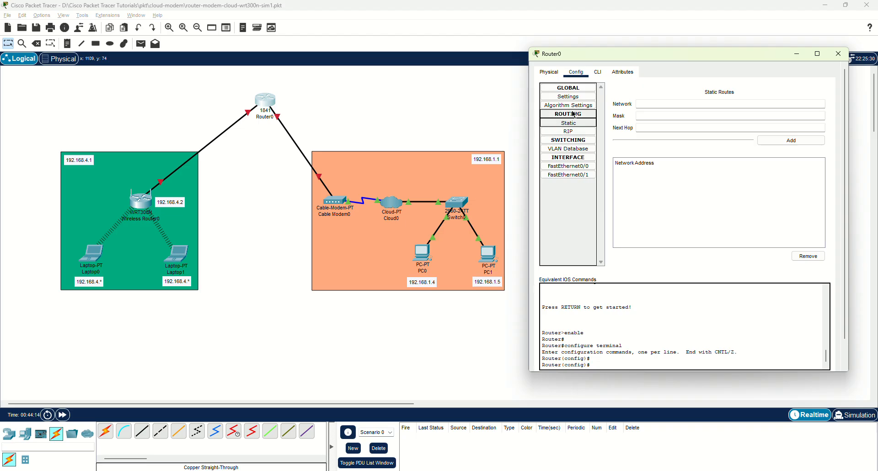
pyautogui.click(578, 73)
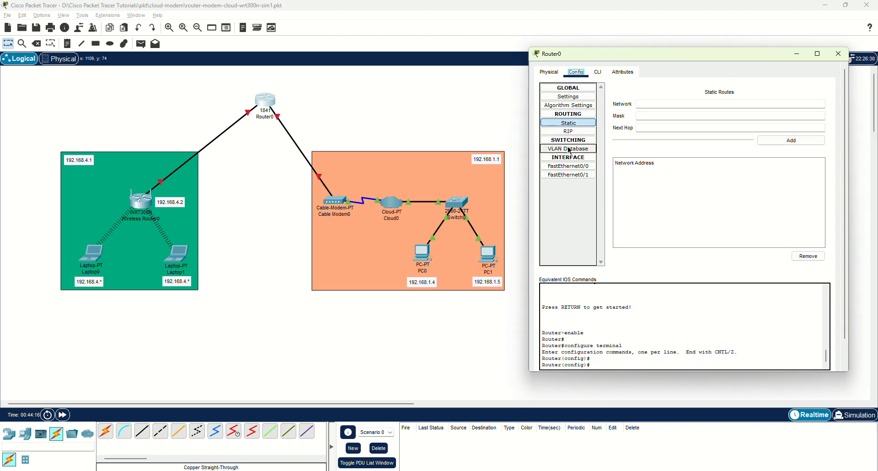
pyautogui.click(570, 167)
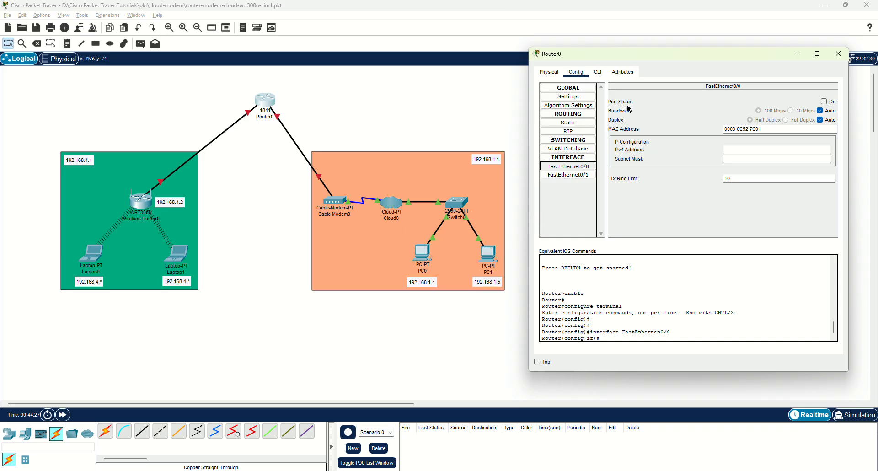
# Turn Port Status On for FastEthernet0/0 and FastEthernet0/1, then review both interfaces.
pyautogui.click(823, 102)
pyautogui.click(568, 175)
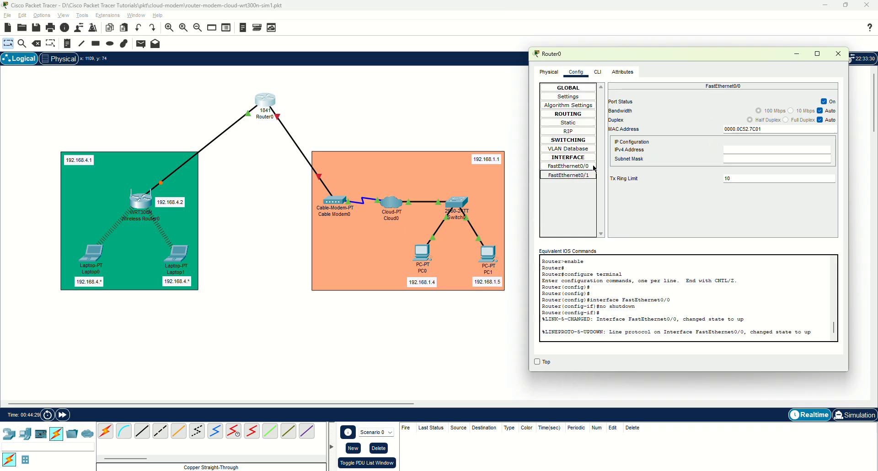
pyautogui.click(823, 101)
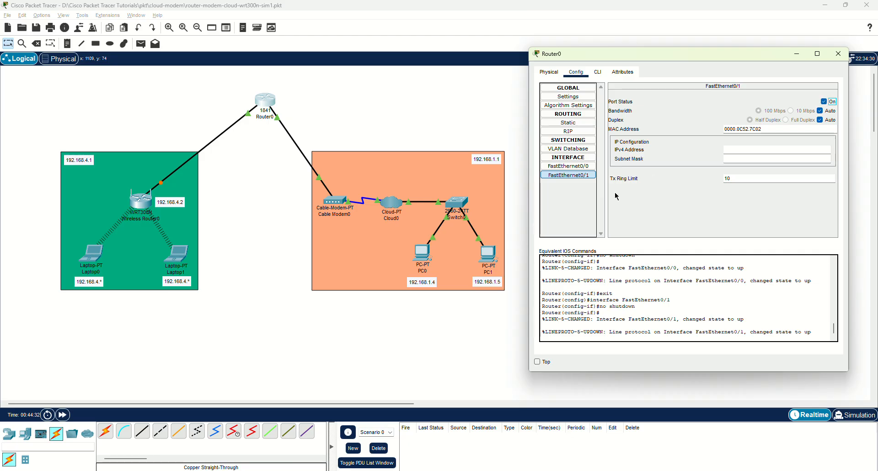
pyautogui.click(566, 170)
pyautogui.click(565, 175)
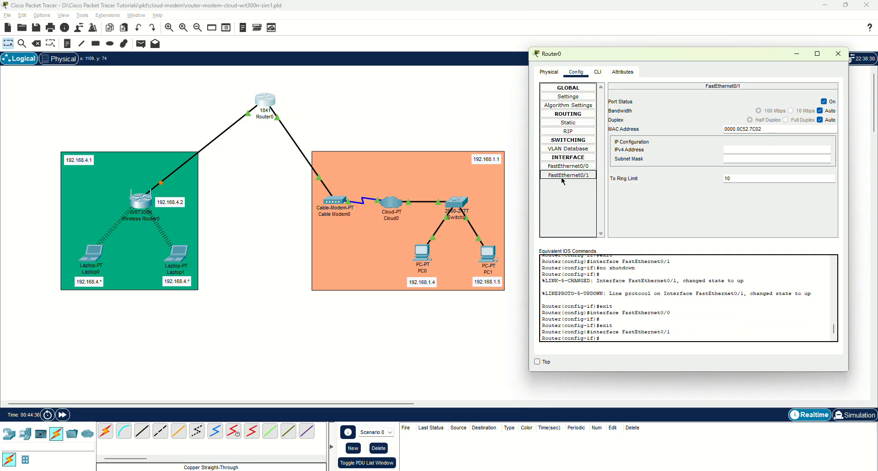
pyautogui.click(567, 166)
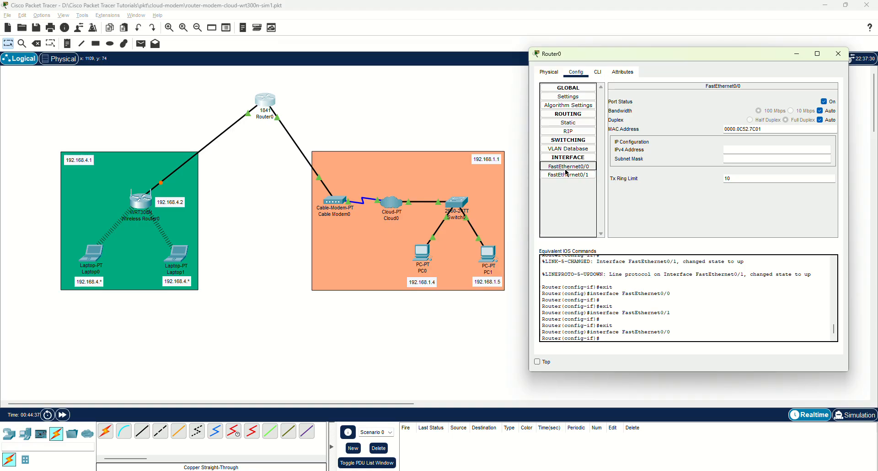
pyautogui.click(568, 176)
pyautogui.click(567, 166)
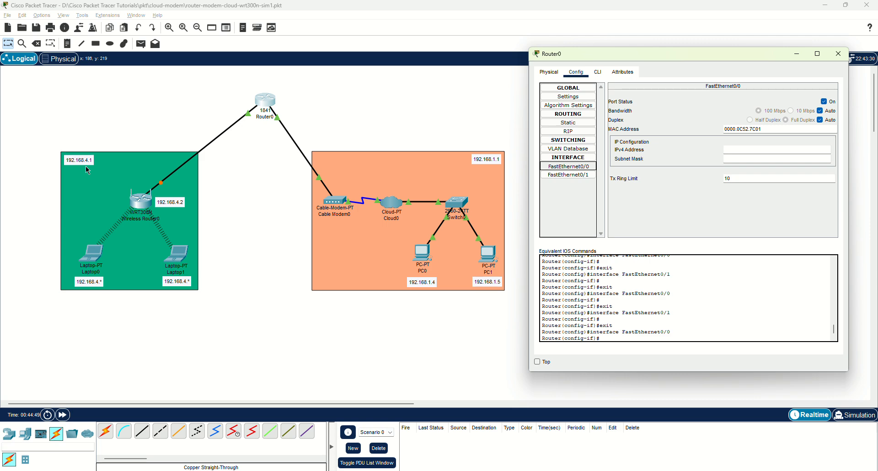
# Set Router0's FastEthernet0/0 IPv4 address to 192.168.4.1 with mask 255.255.255.0.
pyautogui.click(581, 168)
pyautogui.click(737, 151)
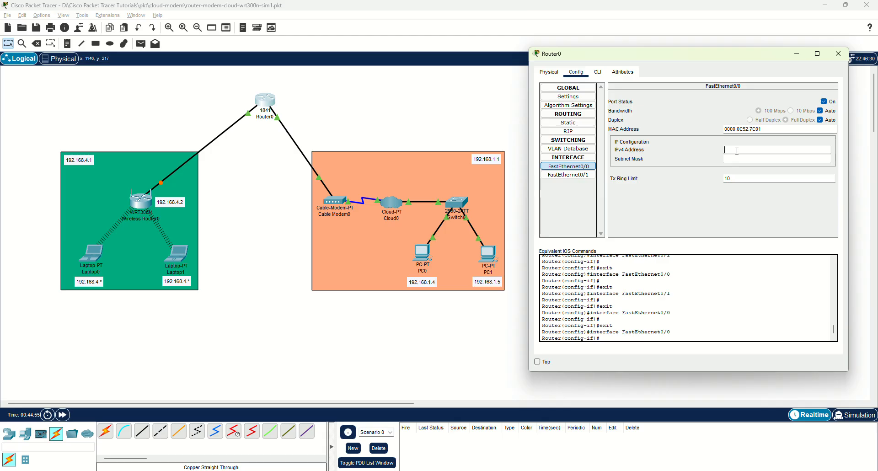
pyautogui.write('192.168.4.1')
pyautogui.press('Return')
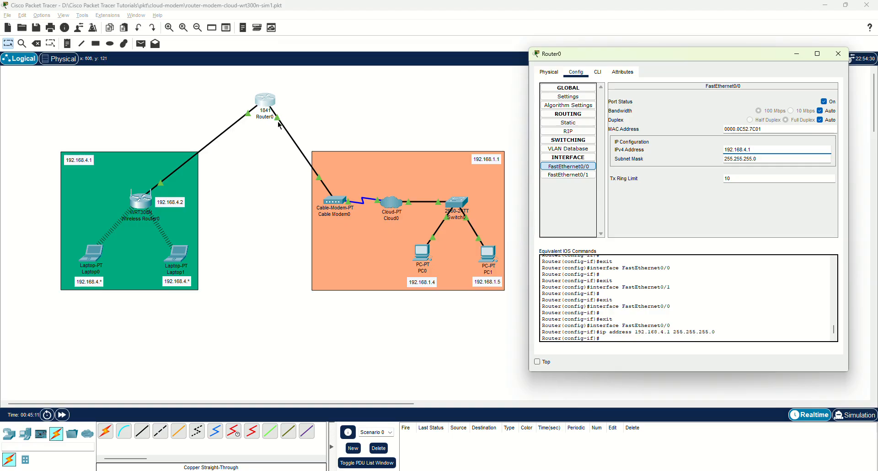
# Set Router0's FastEthernet0/1 IPv4 address to 192.168.1.1 with mask 255.255.255.0.
pyautogui.click(561, 175)
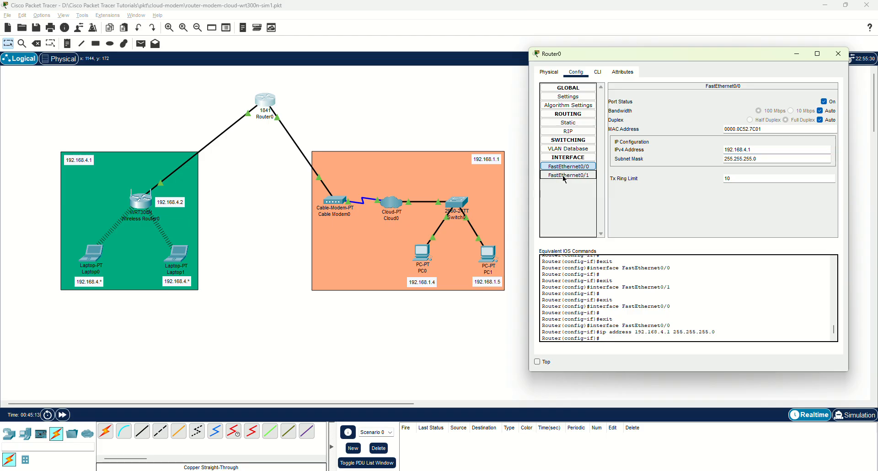
pyautogui.click(746, 149)
pyautogui.write('192')
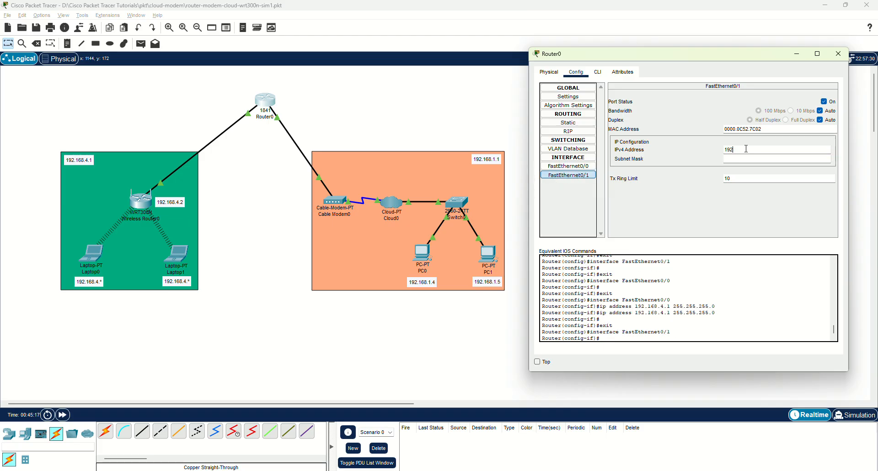
pyautogui.write('.168.1.1')
pyautogui.press('Tab')
pyautogui.click(754, 149)
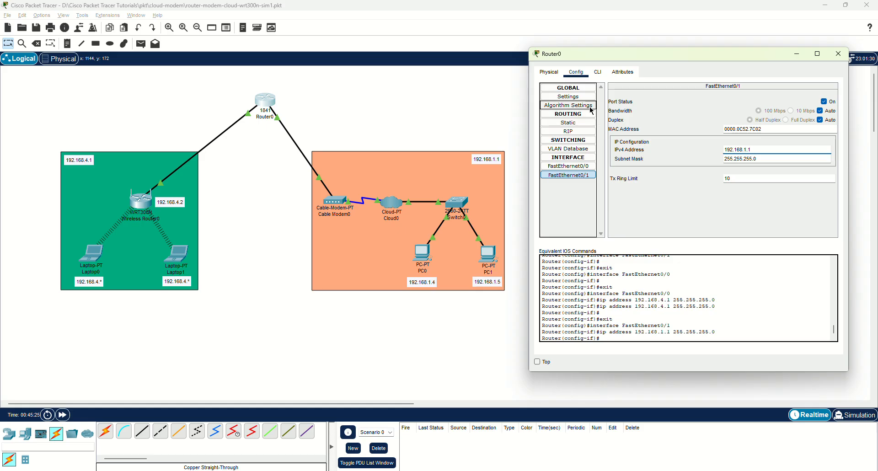
# Look over Router0's Attributes and Physical views, then close its window.
pyautogui.click(626, 74)
pyautogui.click(576, 72)
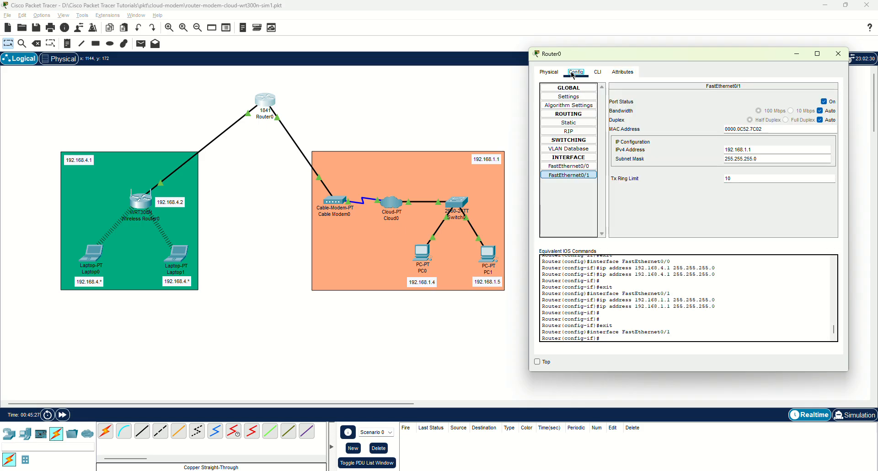
pyautogui.click(549, 72)
pyautogui.click(570, 76)
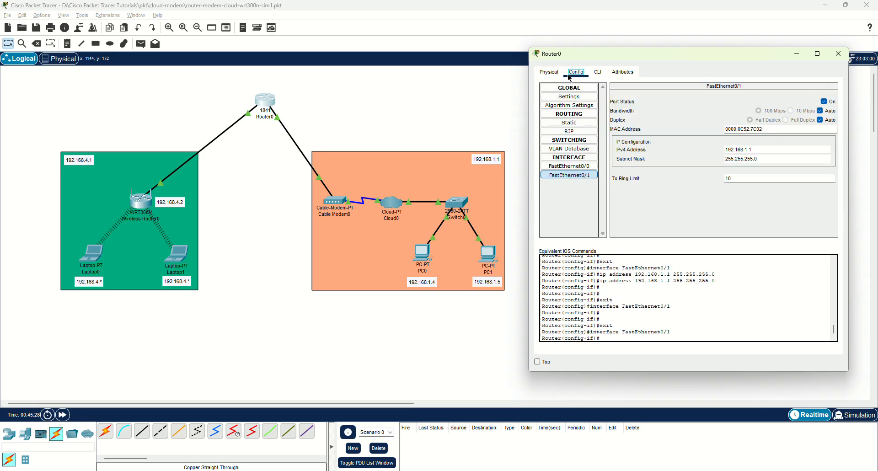
pyautogui.click(838, 53)
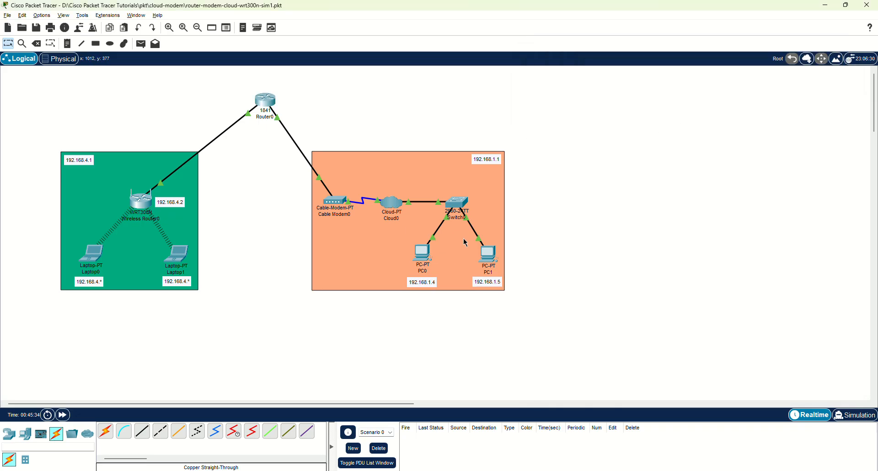
# Check Laptop0's DHCP-assigned IP configuration, then close its window.
pyautogui.click(92, 260)
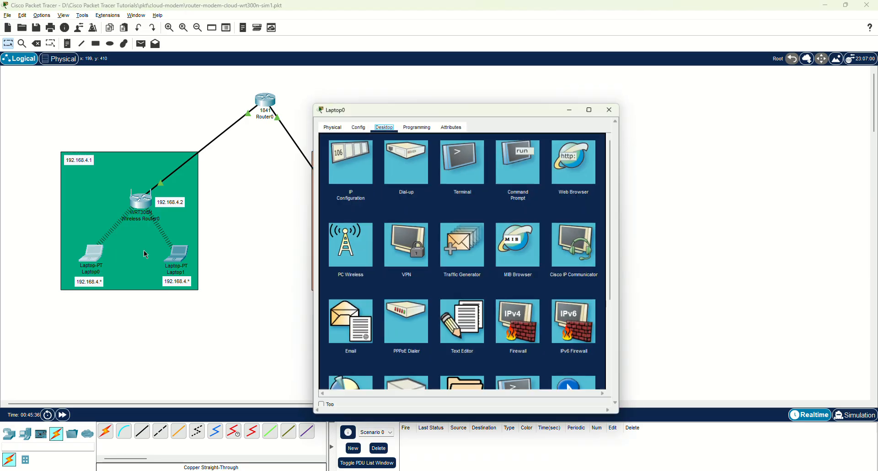
pyautogui.moveTo(353, 109); pyautogui.dragTo(566, 73)
pyautogui.click(568, 120)
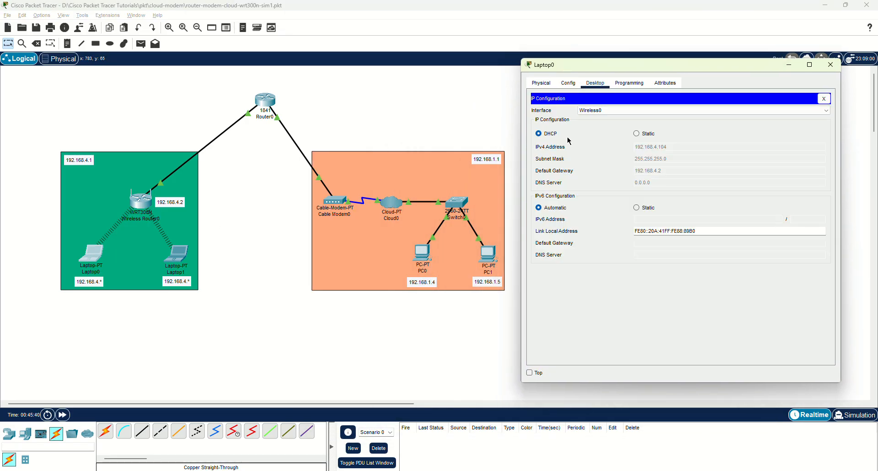
pyautogui.click(836, 67)
# Check Laptop1's DHCP-assigned IP configuration from its Desktop applications.
pyautogui.click(180, 255)
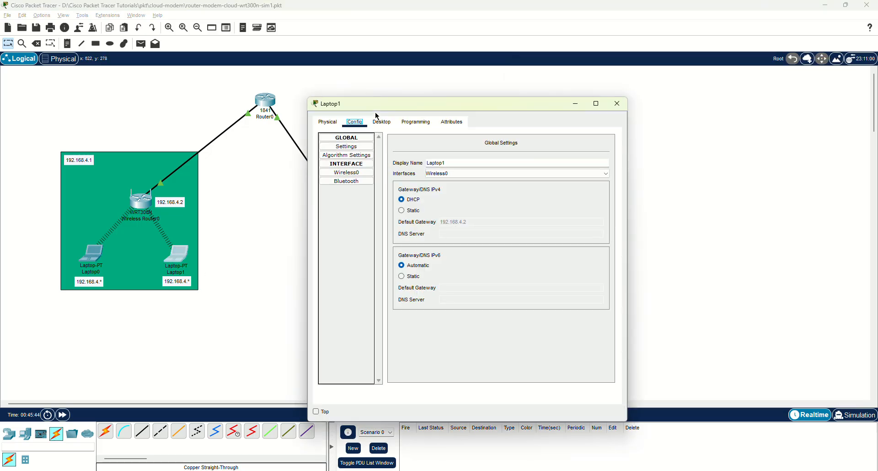
pyautogui.moveTo(372, 104); pyautogui.dragTo(599, 67)
pyautogui.click(607, 84)
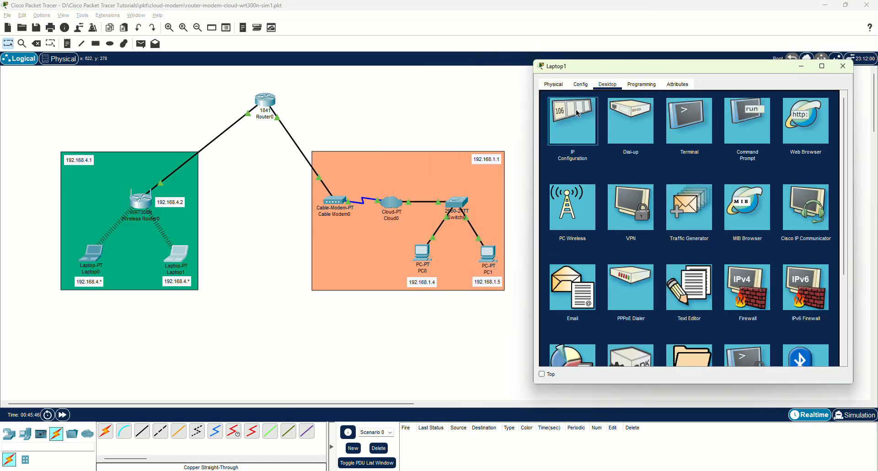
pyautogui.click(577, 114)
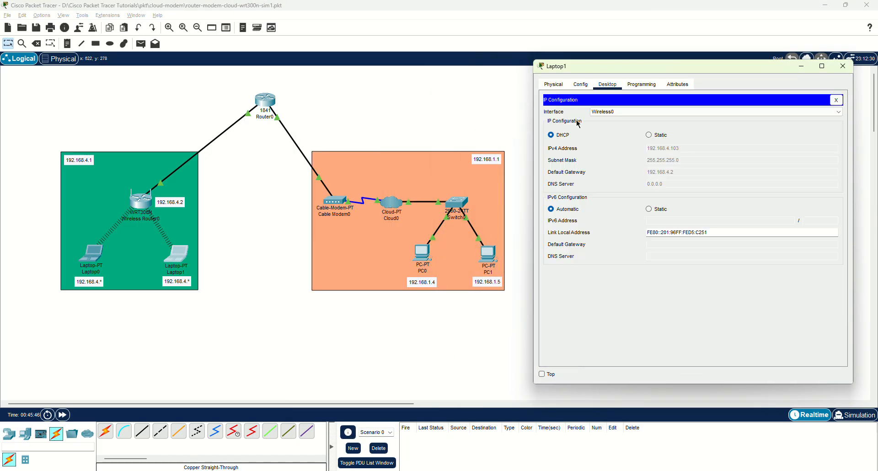
pyautogui.click(835, 100)
# From Laptop1's command prompt, ping PC0 at 192.168.1.4, then 192.168.4.104.
pyautogui.click(745, 120)
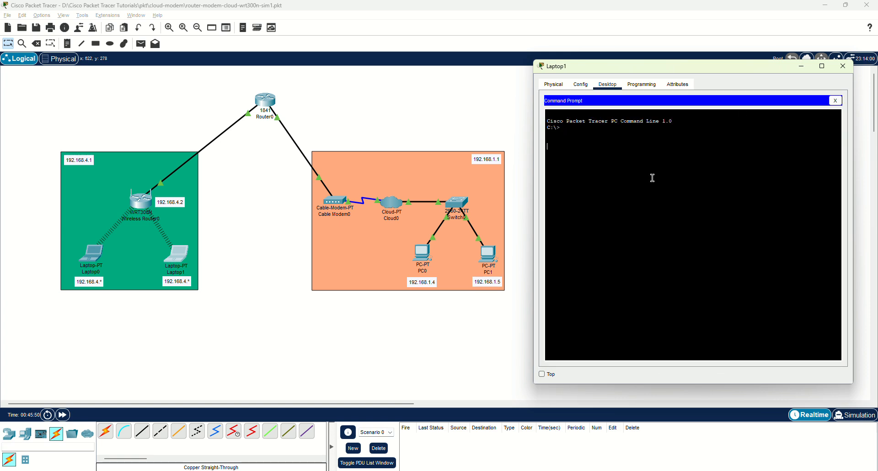
pyautogui.write('ping 192.168.1.4')
pyautogui.press('Return')
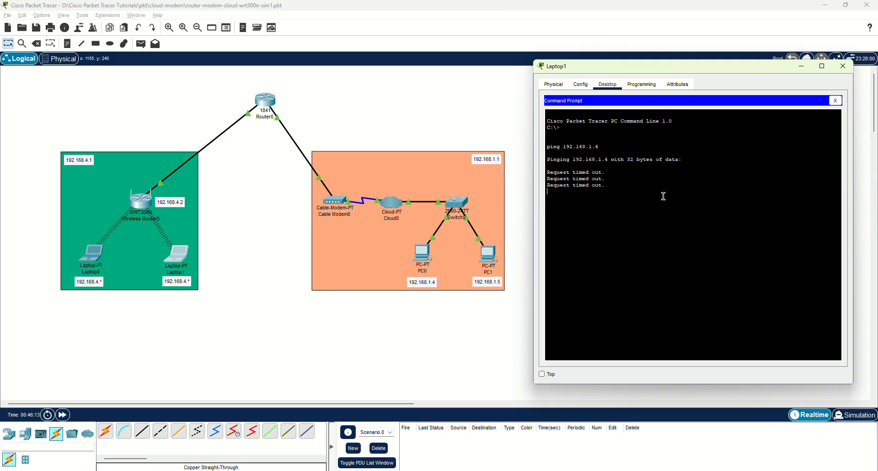
pyautogui.press('Up')
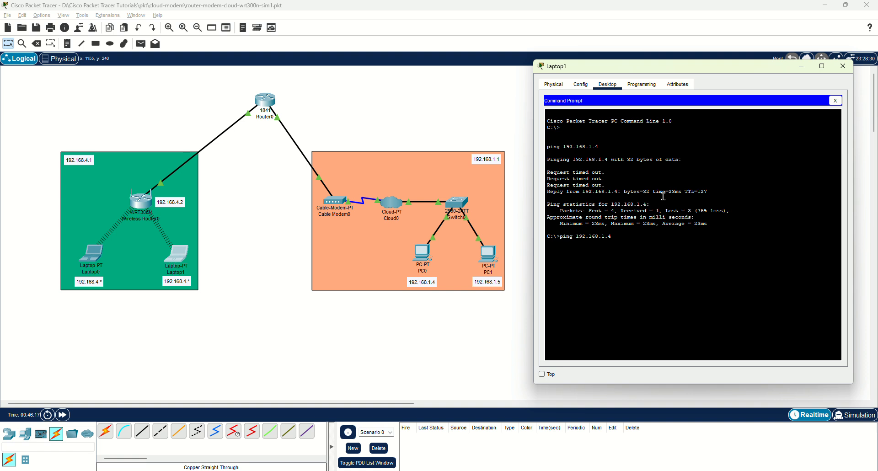
pyautogui.press('BackSpace')
pyautogui.write('4.104')
pyautogui.press('Return')
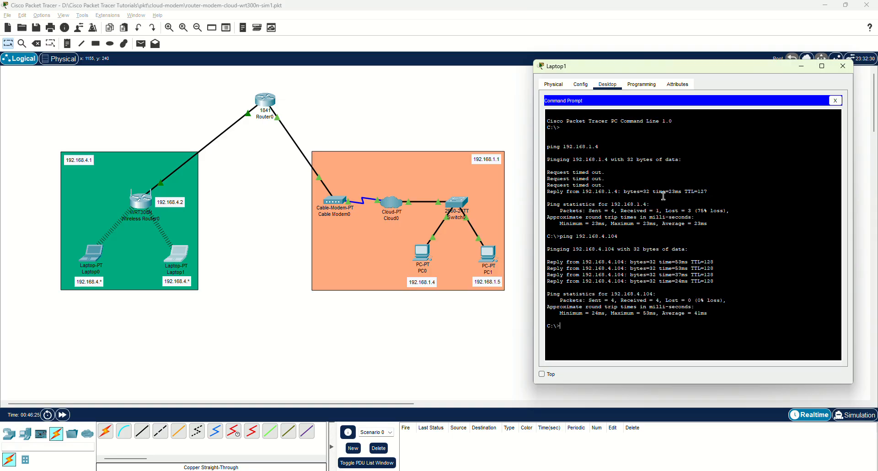
# Confirm Laptop1's address 192.168.4.103 in IP Configuration and close its window.
pyautogui.click(835, 101)
pyautogui.click(573, 121)
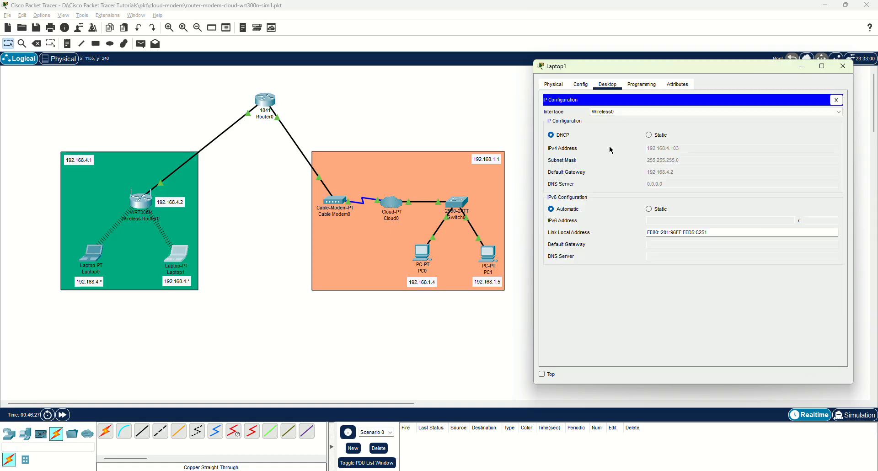
pyautogui.click(843, 66)
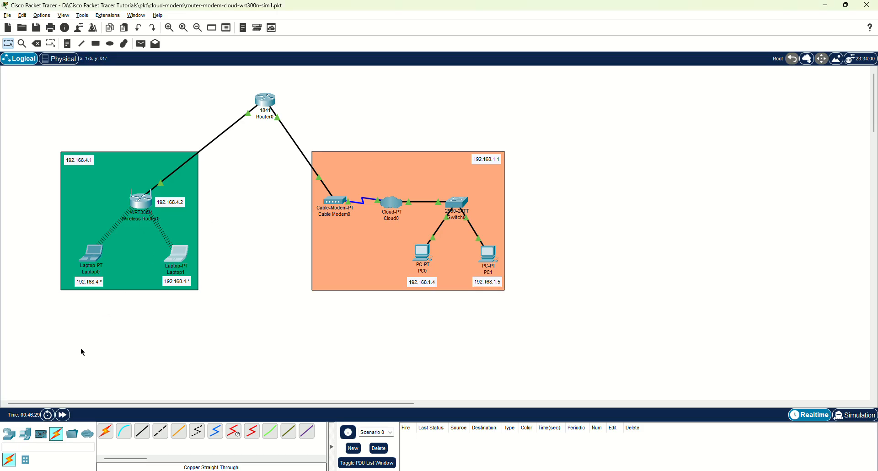
# From Laptop0's command prompt, ping 192.168.4.104 and 192.168.4.103, then close its window.
pyautogui.click(91, 254)
pyautogui.moveTo(355, 105); pyautogui.dragTo(576, 70)
pyautogui.click(725, 122)
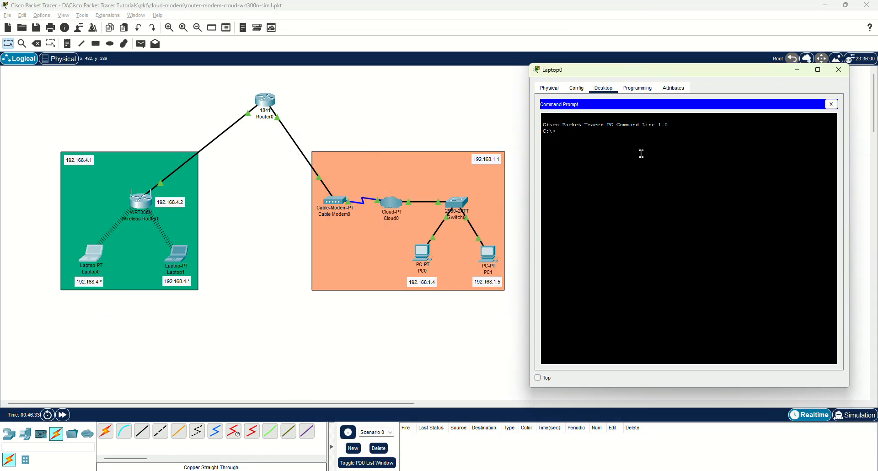
pyautogui.write('ping 192.168.4.103')
pyautogui.press('Return')
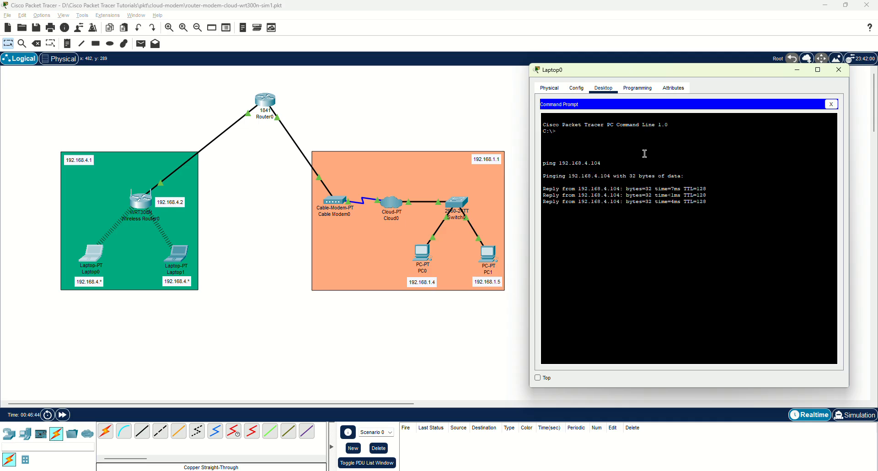
pyautogui.press('Up')
pyautogui.press('BackSpace')
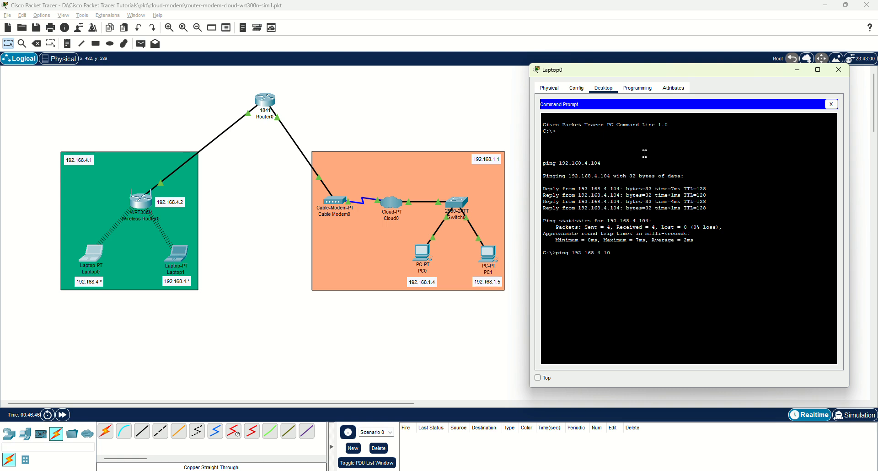
pyautogui.press('Return')
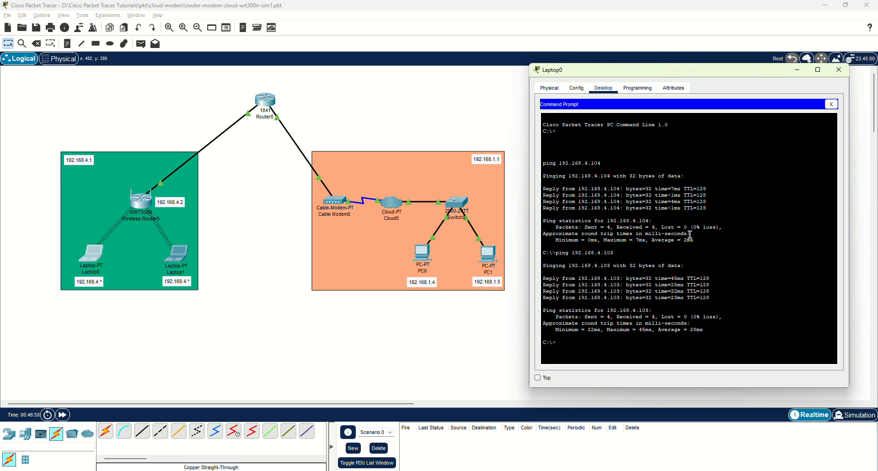
pyautogui.click(834, 106)
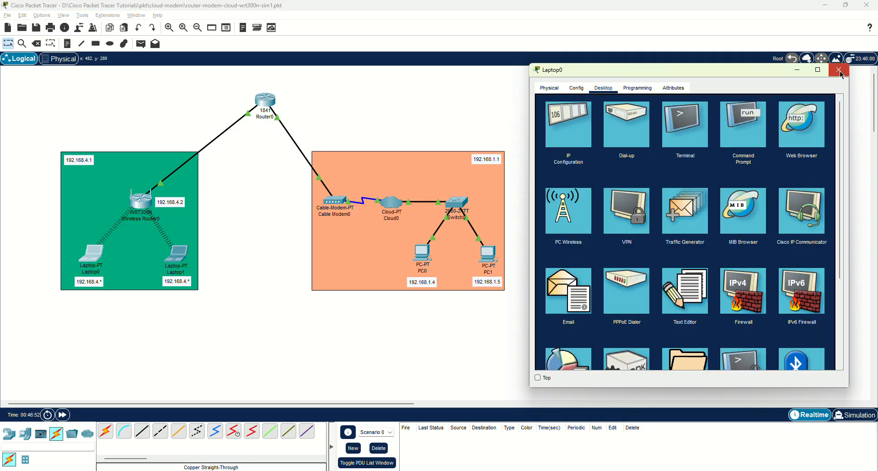
pyautogui.click(838, 70)
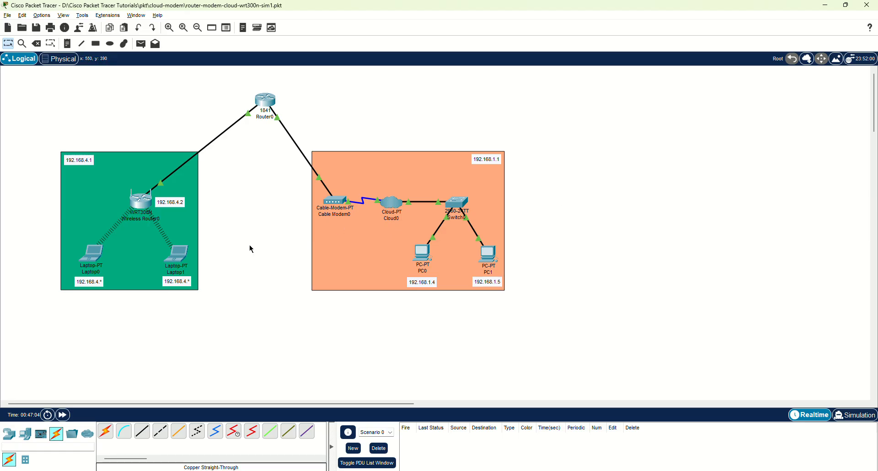
# From Laptop0's command prompt, ping PC0 at 192.168.1.4 twice.
pyautogui.click(95, 255)
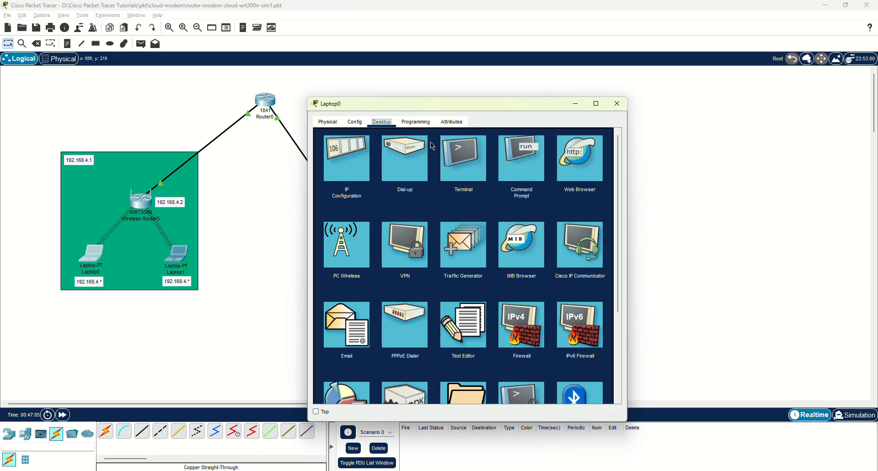
pyautogui.moveTo(364, 103); pyautogui.dragTo(577, 67)
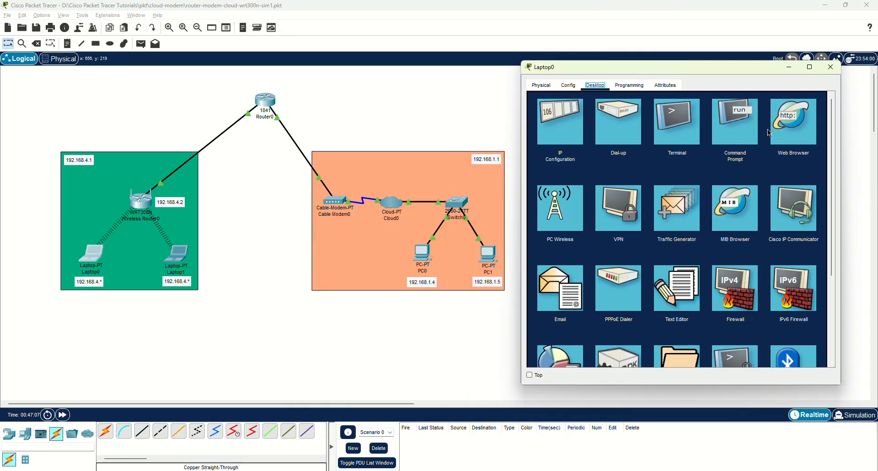
pyautogui.click(742, 131)
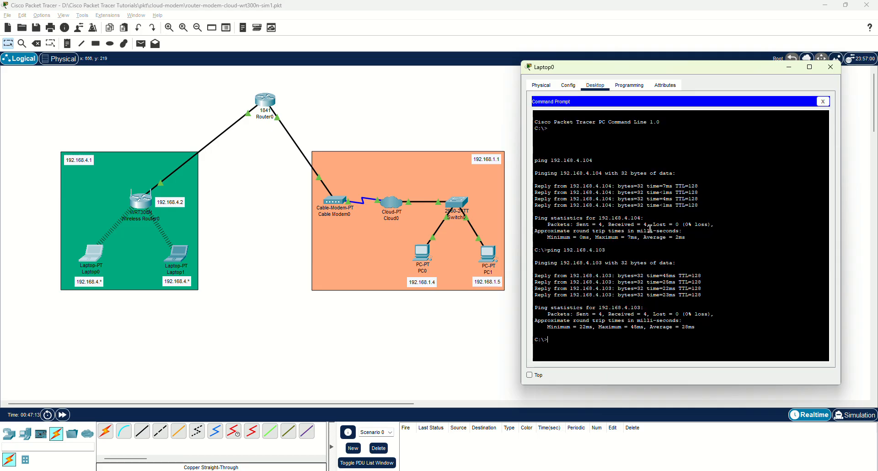
pyautogui.write('ping')
pyautogui.write('192.168.1.4')
pyautogui.press('Return')
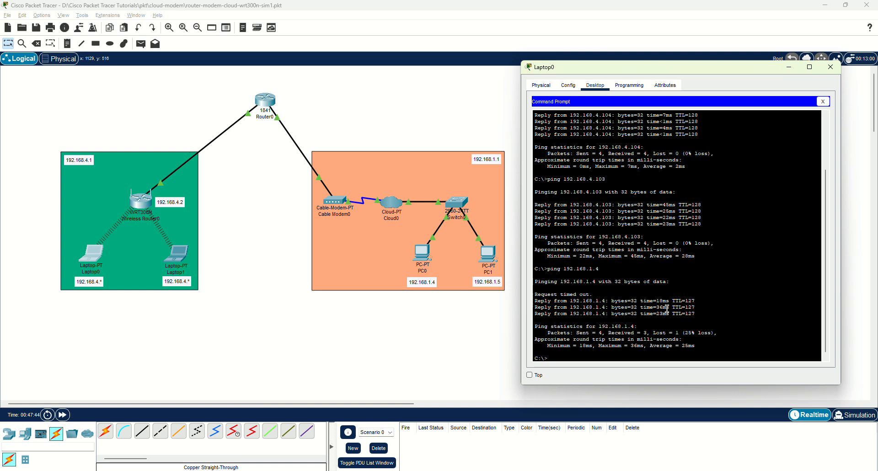
pyautogui.press('Up')
pyautogui.press('Return')
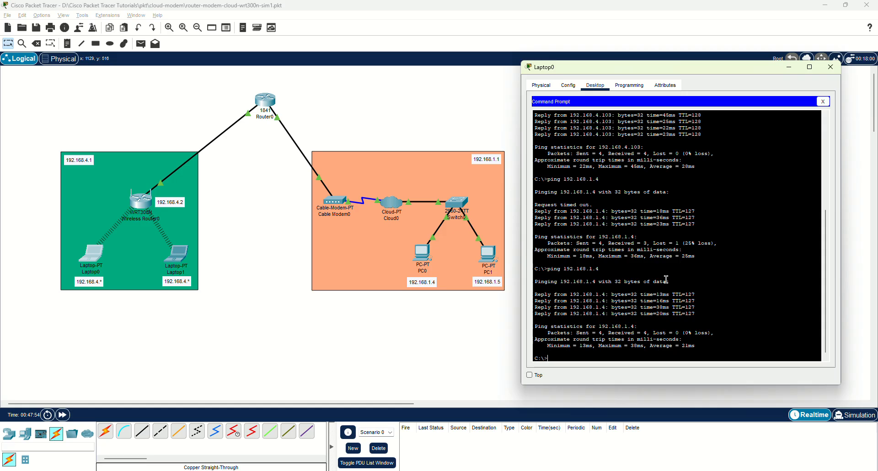
# Ping PC1 at 192.168.1.5 twice, then close Laptop0's window.
pyautogui.press('Up')
pyautogui.press('BackSpace')
pyautogui.write('5')
pyautogui.press('Return')
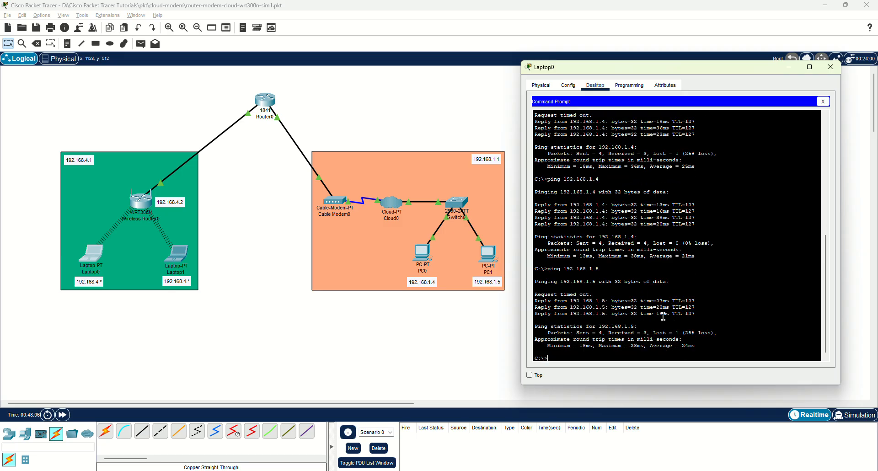
pyautogui.press('Up')
pyautogui.press('Return')
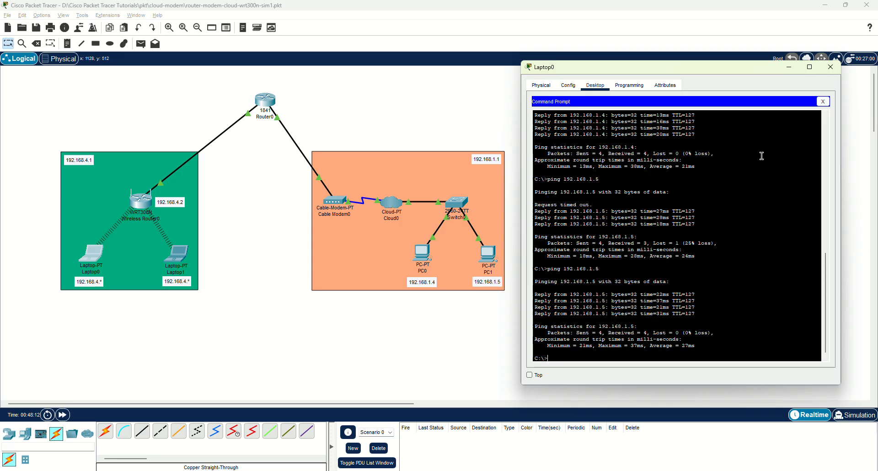
pyautogui.click(822, 101)
pyautogui.click(831, 66)
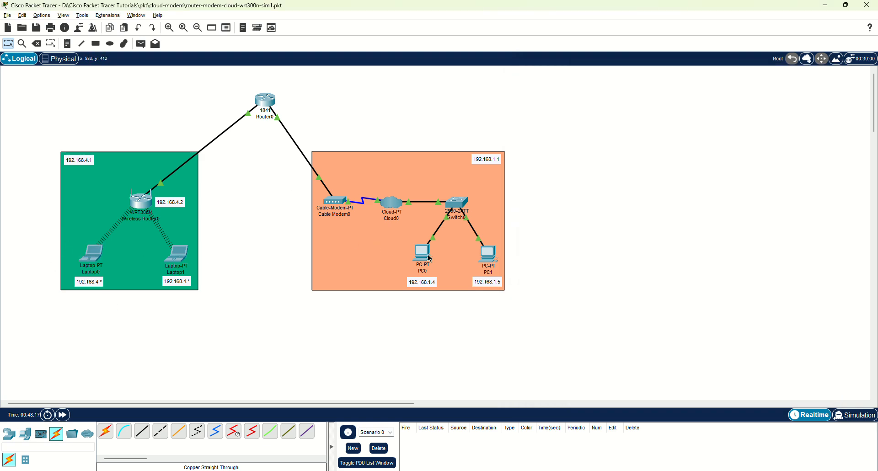
# From PC1's command prompt, ping 192.168.4.103 and 192.168.4.104, then close its window.
pyautogui.click(490, 265)
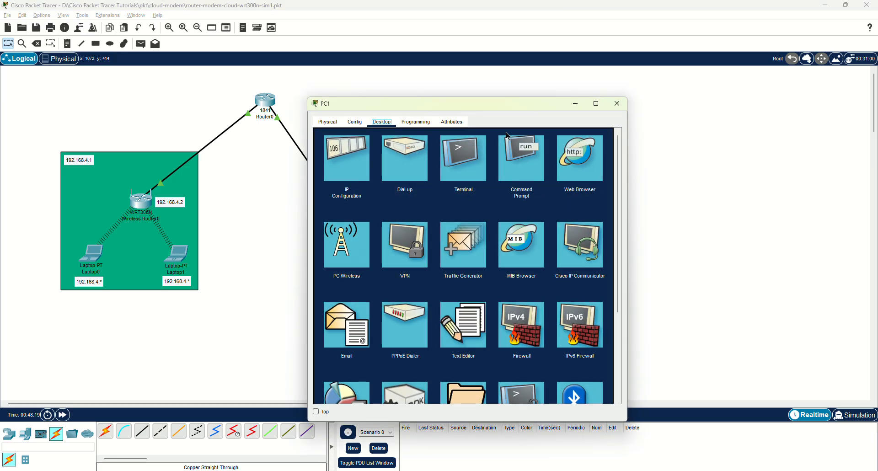
pyautogui.moveTo(468, 107); pyautogui.dragTo(683, 69)
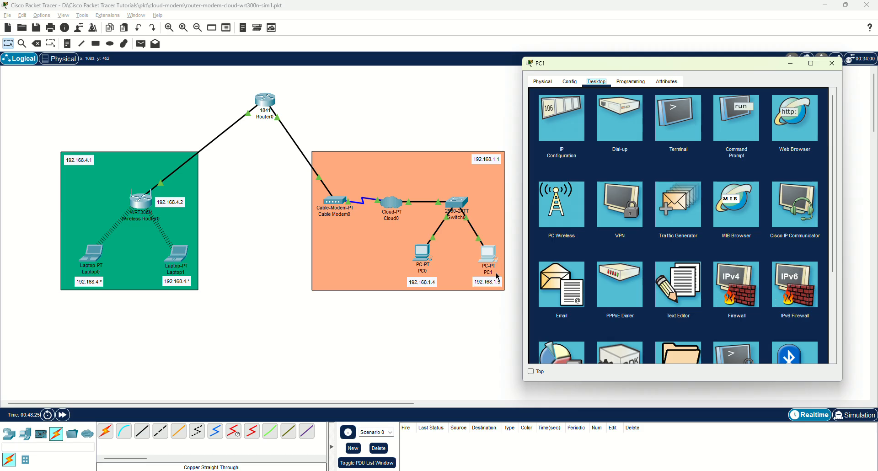
pyautogui.click(732, 121)
pyautogui.write('pi')
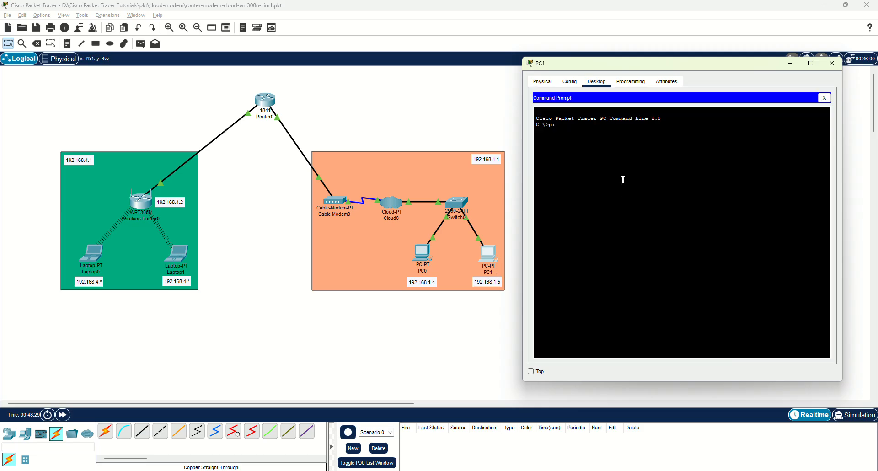
pyautogui.write('ng 192.168.4.103')
pyautogui.press('Return')
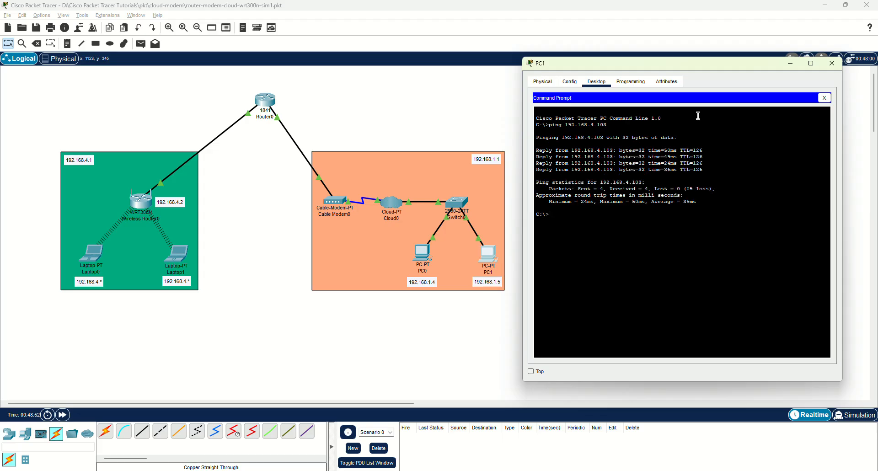
pyautogui.press('Up')
pyautogui.press('BackSpace')
pyautogui.write('4.104')
pyautogui.press('Return')
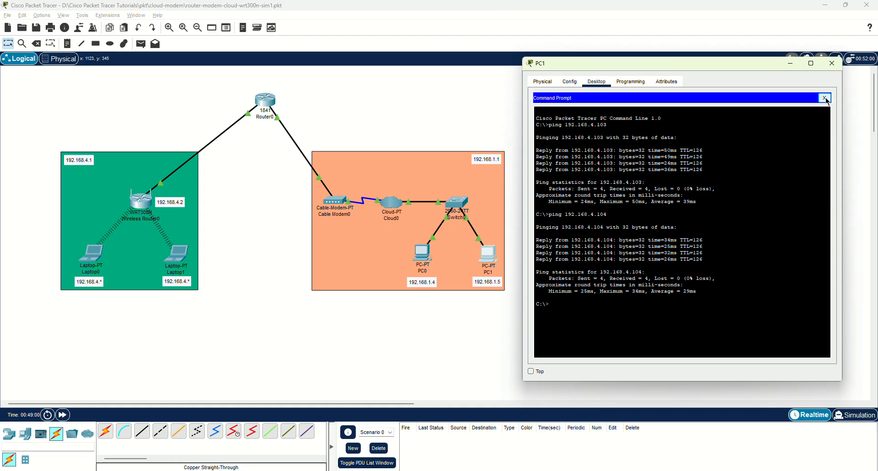
pyautogui.click(825, 98)
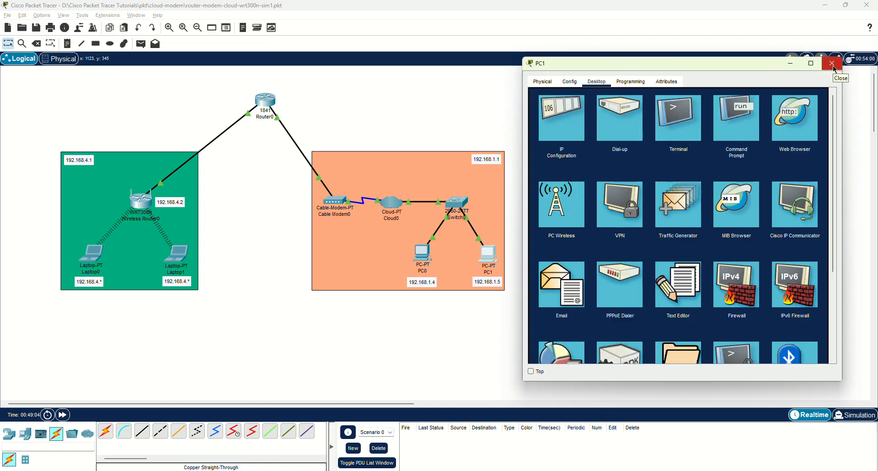
pyautogui.click(833, 65)
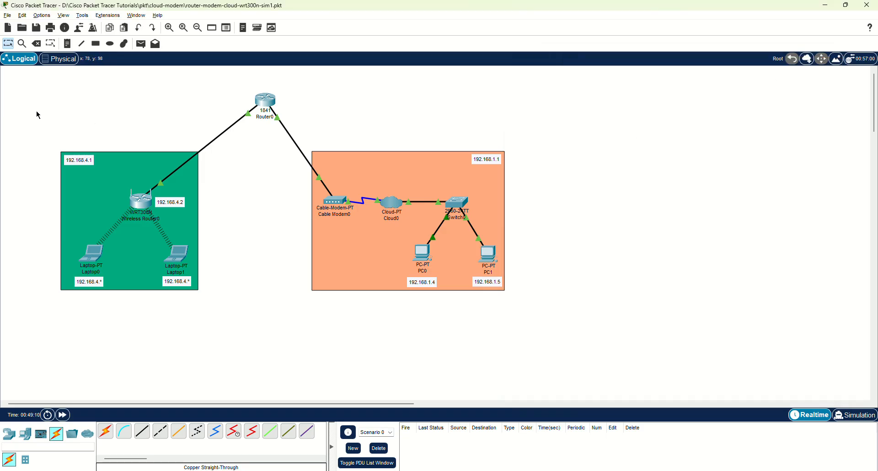
pyautogui.moveTo(37, 111); pyautogui.dragTo(534, 290)
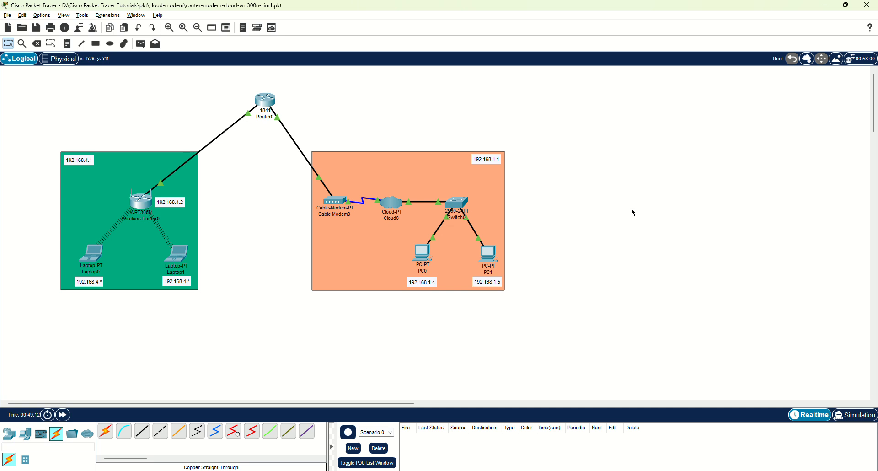